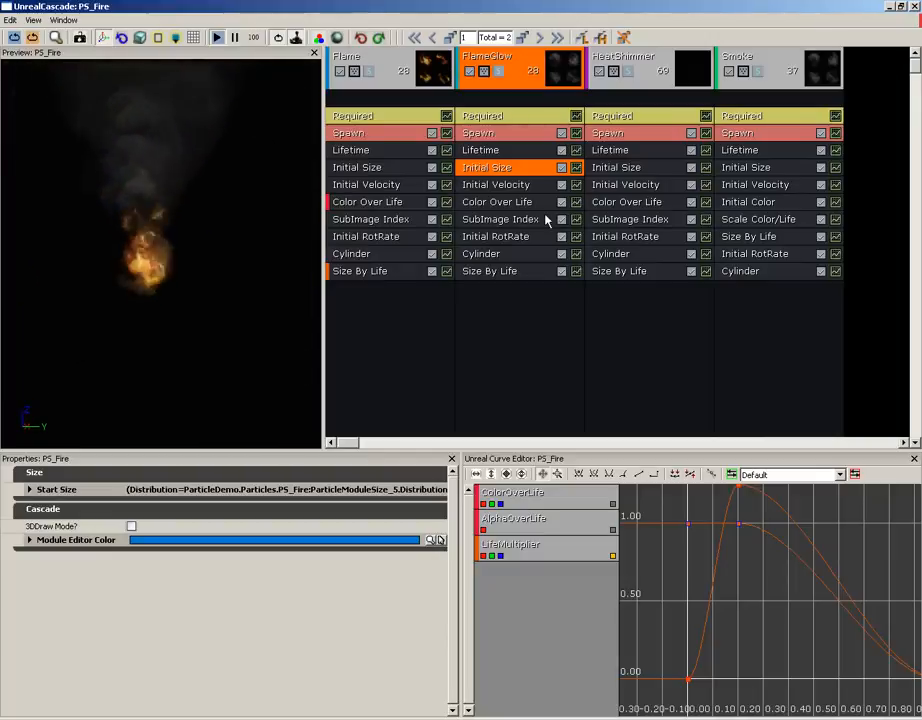
Select the Flame emitter header to show its name Flame and ERM_Normal render mode.
{"action": "left_click", "coordinate": [390, 86]}
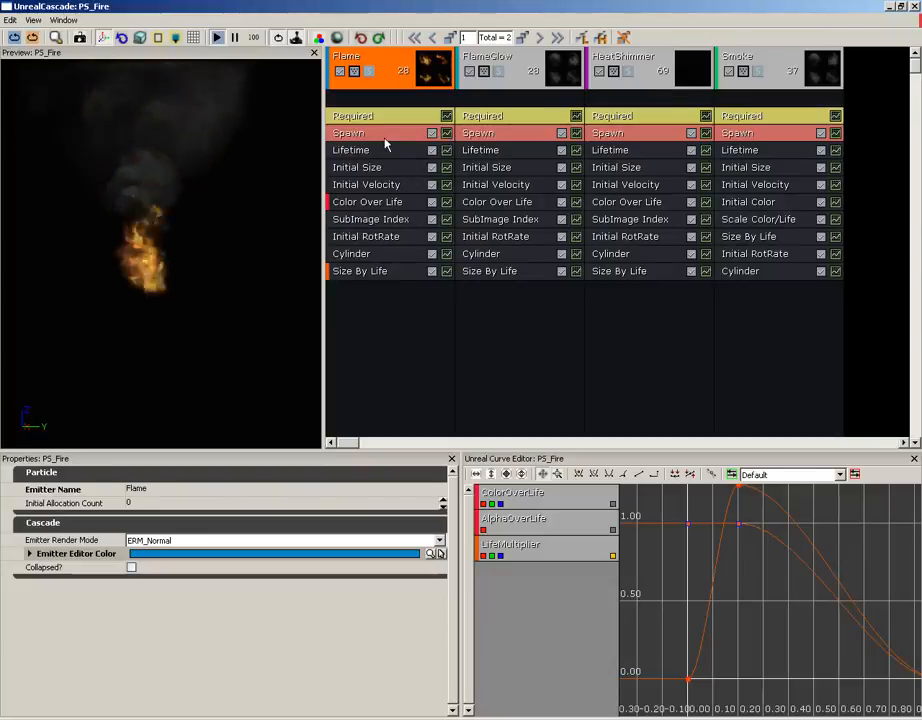
Browse Flame's modules and the FlameGlow emitter, then show PS_Fire's LODDistances and LODSettings.
{"action": "left_click", "coordinate": [388, 187]}
{"action": "left_click", "coordinate": [393, 219]}
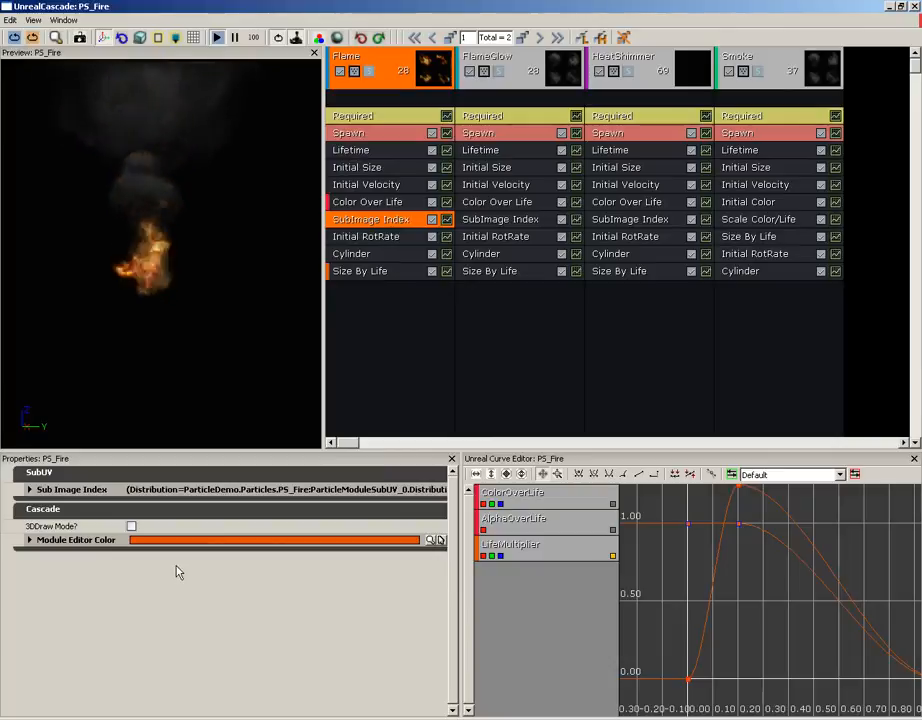
{"action": "left_click", "coordinate": [377, 203]}
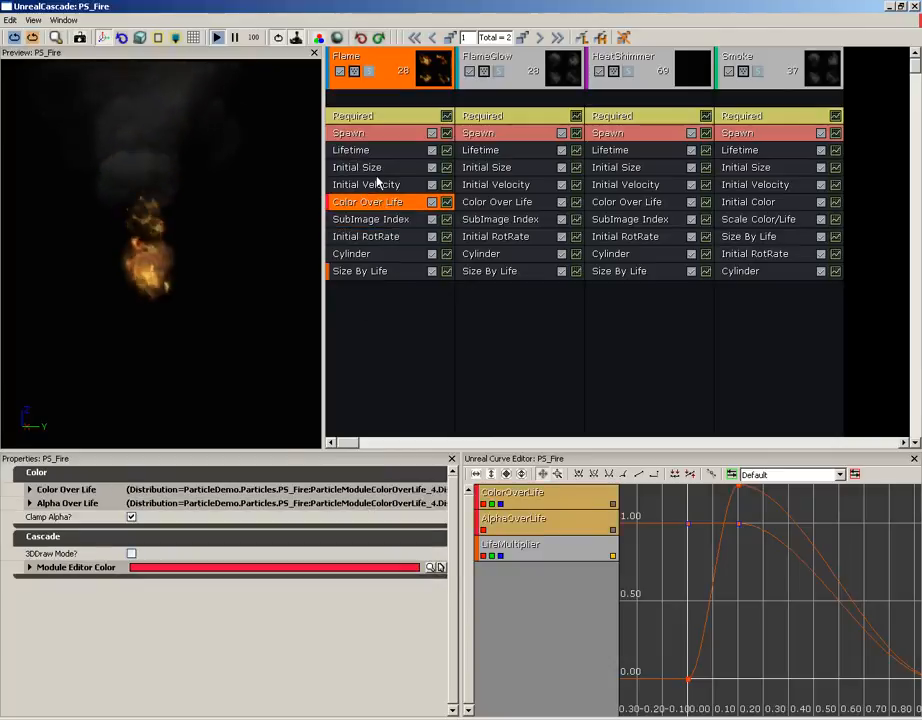
{"action": "left_click", "coordinate": [377, 188]}
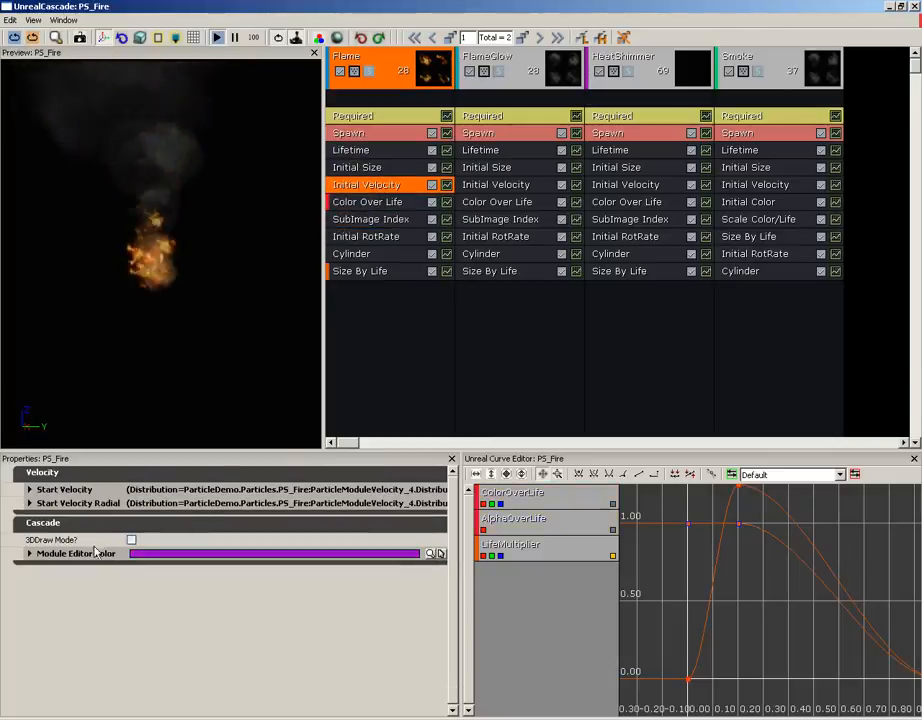
{"action": "left_click", "coordinate": [378, 90]}
{"action": "left_click", "coordinate": [493, 90]}
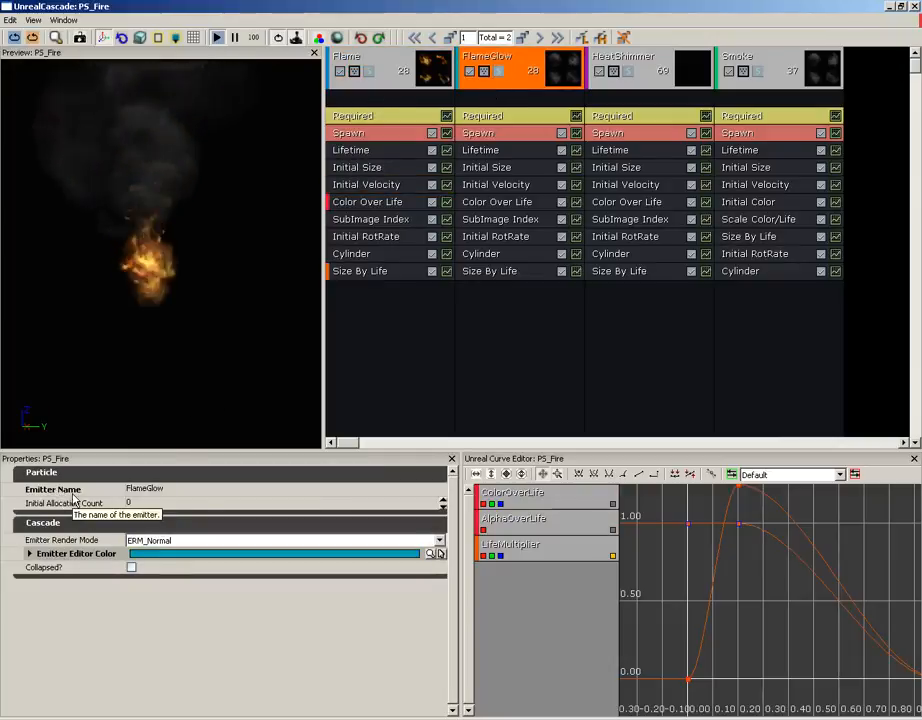
{"action": "left_click", "coordinate": [875, 190]}
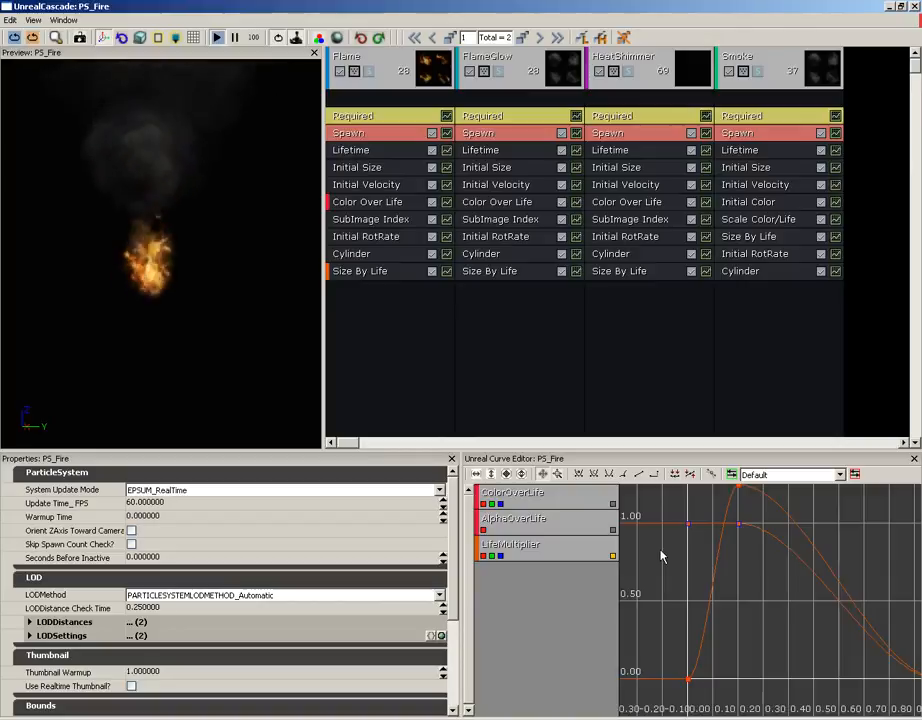
Change the preview Motion Radius from 60.00 to 0 through the View menu.
{"action": "left_click", "coordinate": [9, 20]}
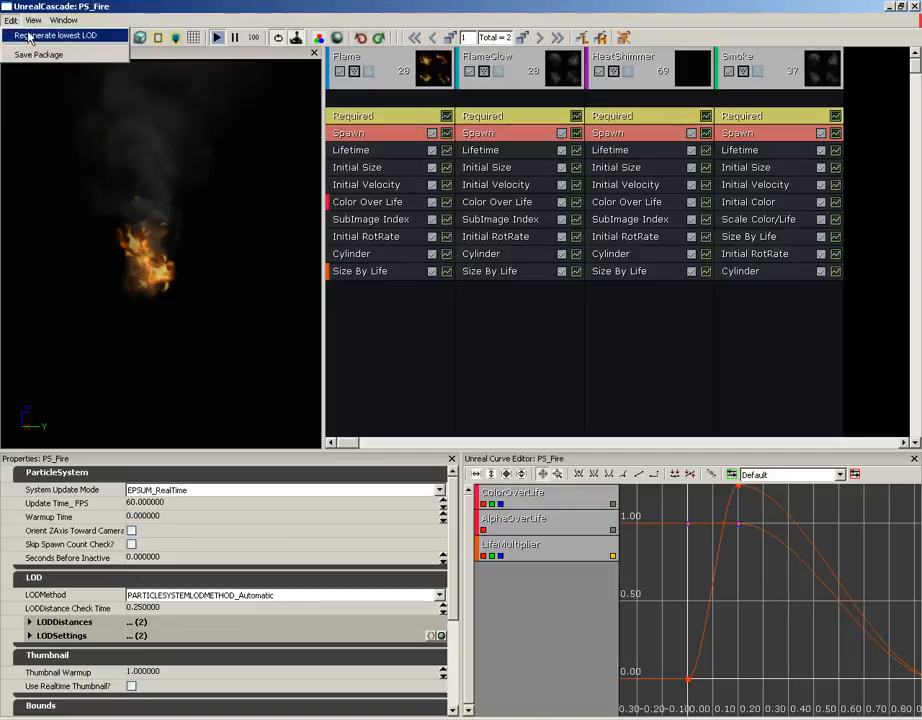
{"action": "mouse_move", "coordinate": [34, 21]}
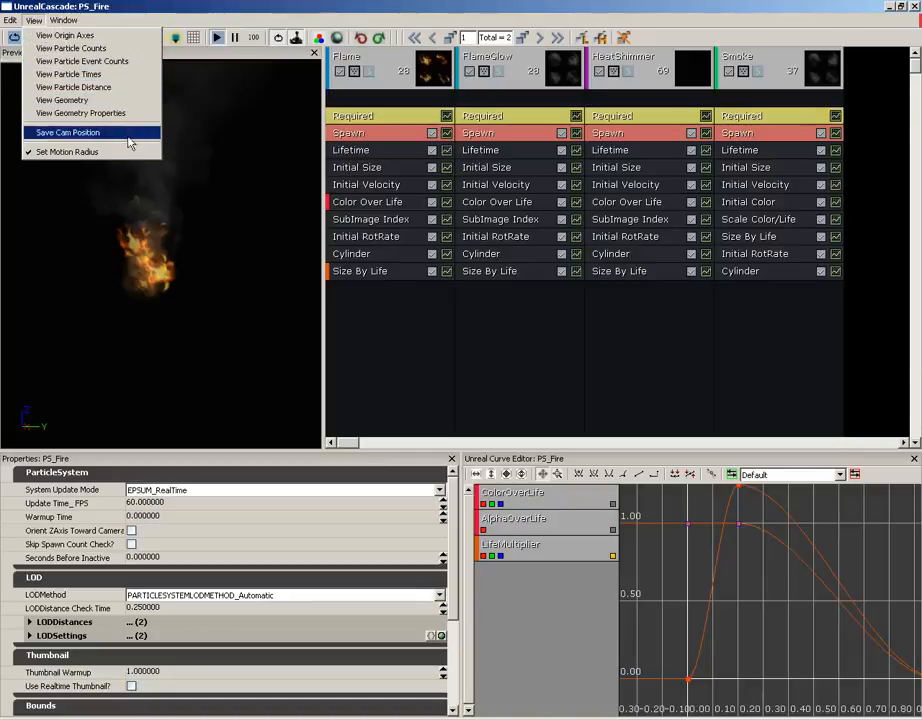
{"action": "left_click", "coordinate": [70, 152]}
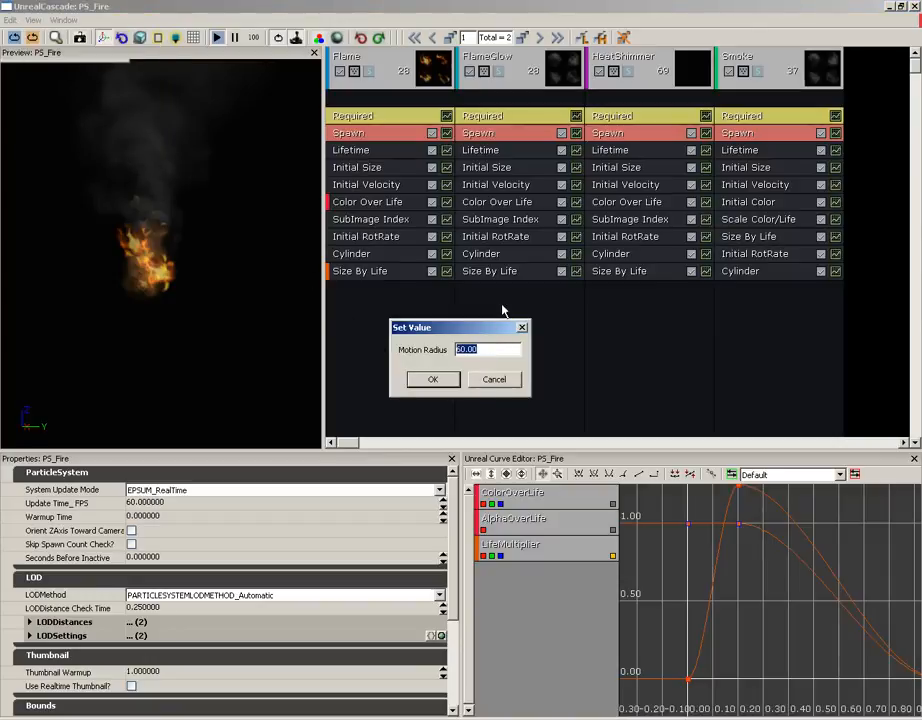
{"action": "type", "text": "0"}
{"action": "key", "text": "Return"}
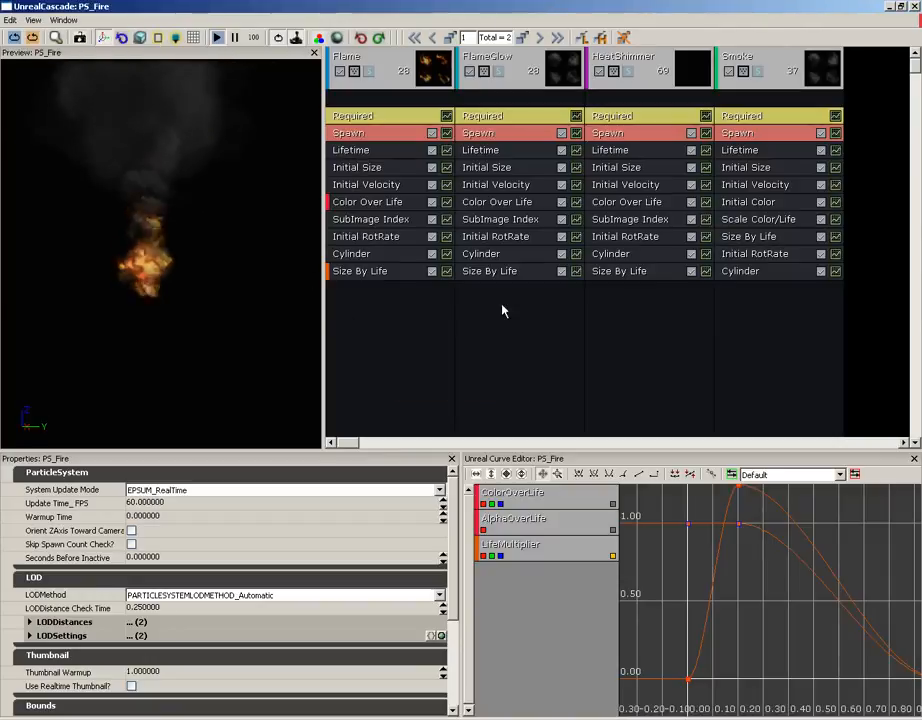
{"action": "left_click", "coordinate": [34, 20]}
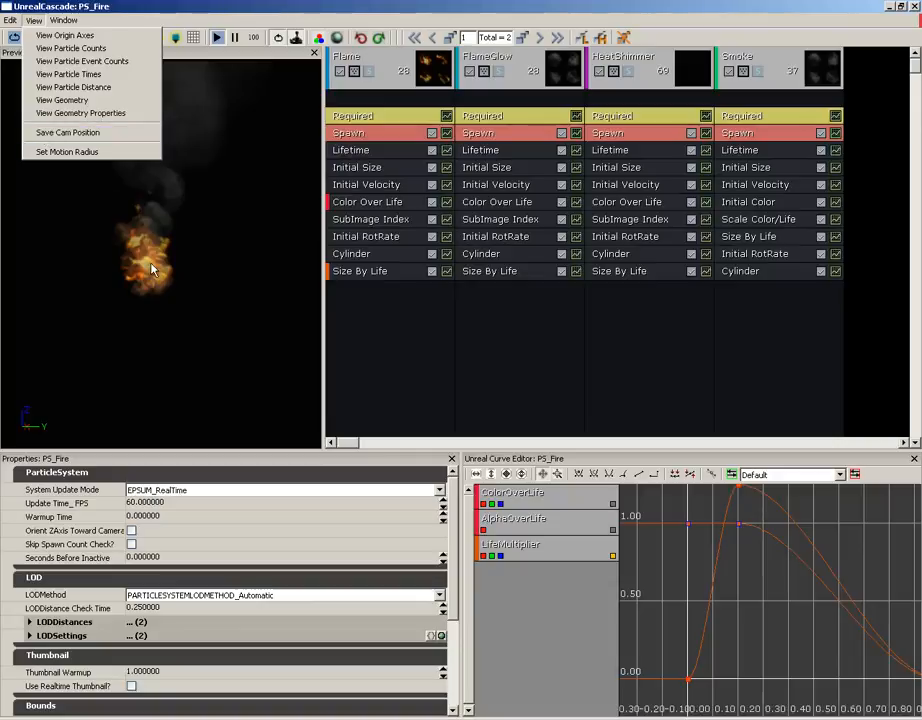
{"action": "left_click", "coordinate": [120, 9]}
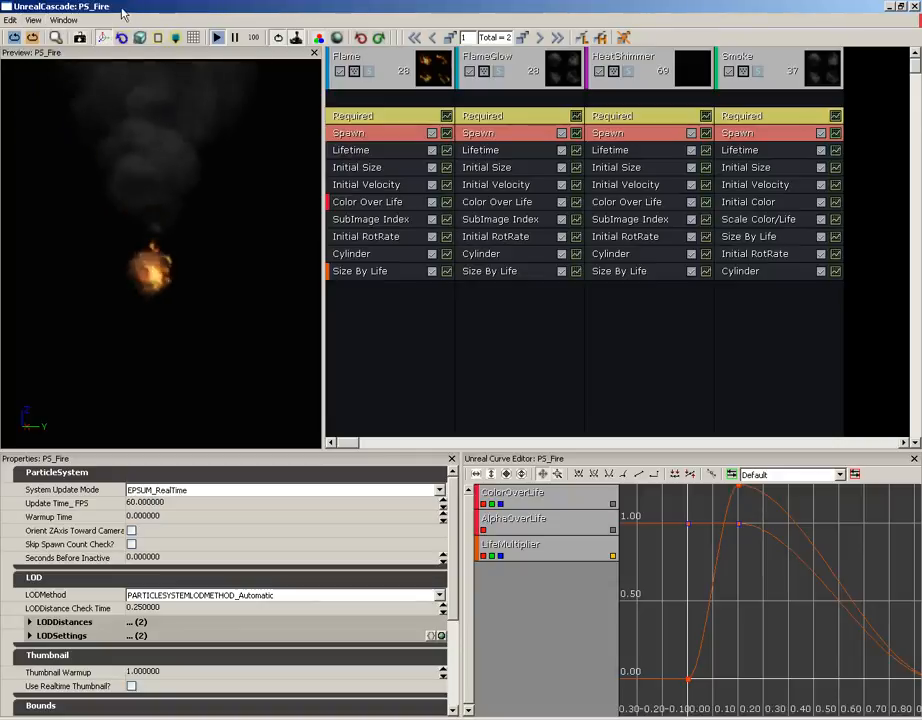
Hide the Properties and Unreal Curve Editor panels from the Window menu.
{"action": "left_click", "coordinate": [66, 21]}
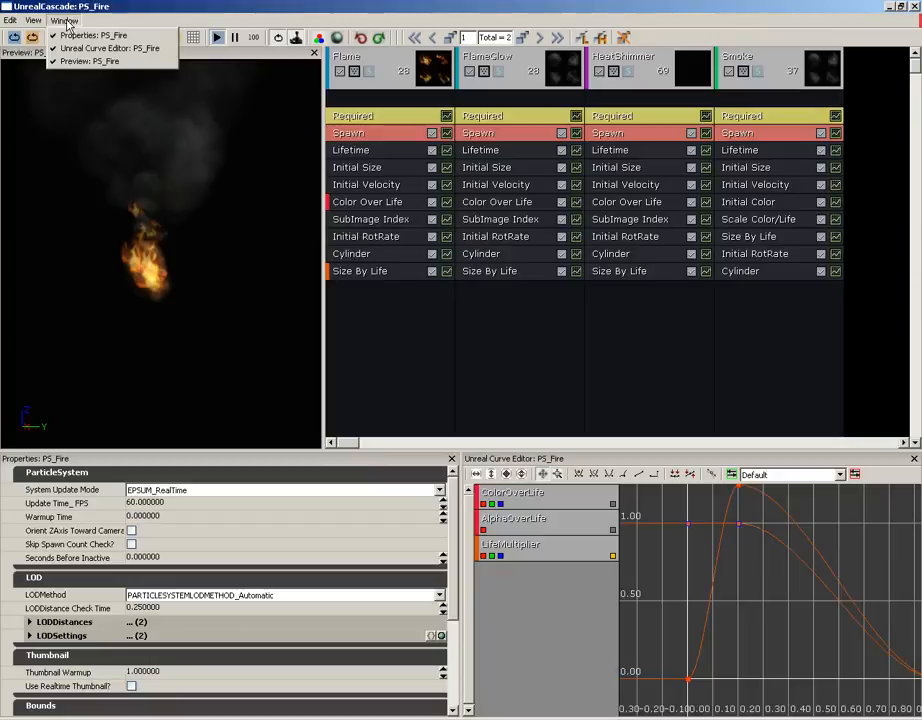
{"action": "left_click", "coordinate": [160, 37]}
{"action": "left_click", "coordinate": [68, 21]}
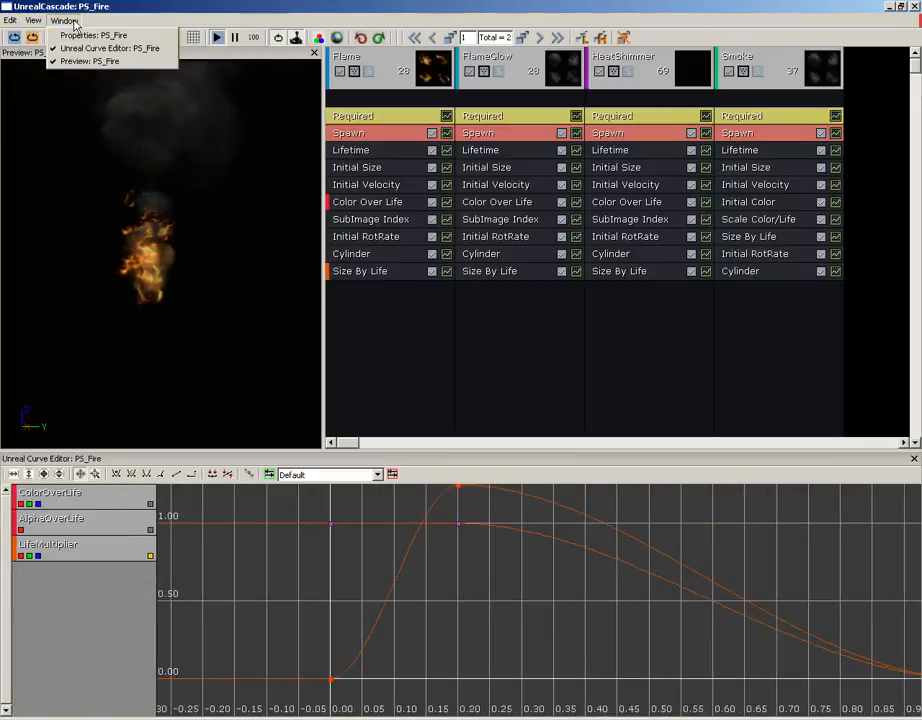
{"action": "left_click", "coordinate": [95, 49]}
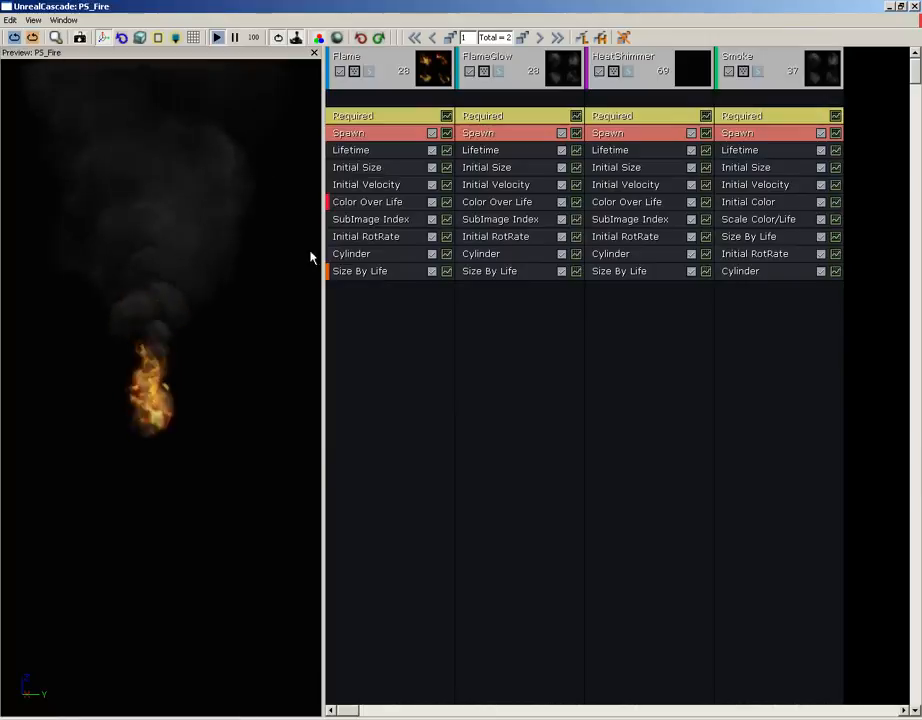
Bring the Curve Editor and Properties panels back, docked below the preview.
{"action": "left_click", "coordinate": [74, 21]}
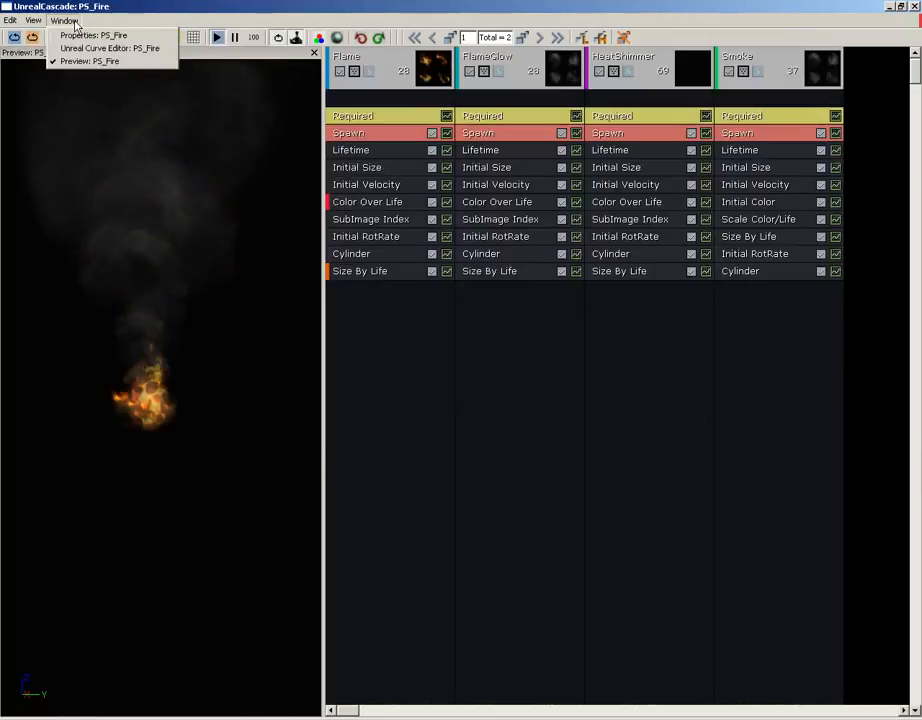
{"action": "left_click", "coordinate": [77, 49]}
{"action": "left_click", "coordinate": [68, 21]}
{"action": "left_click", "coordinate": [93, 35]}
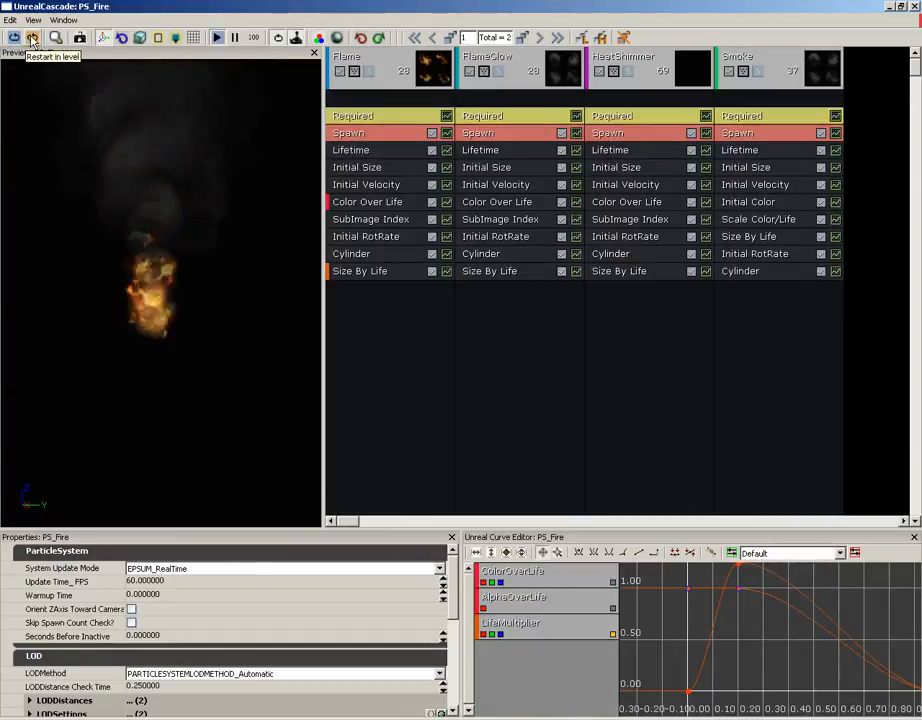
Restart the PS_Fire preview simulation twice with Restart Sim.
{"action": "left_click", "coordinate": [14, 38]}
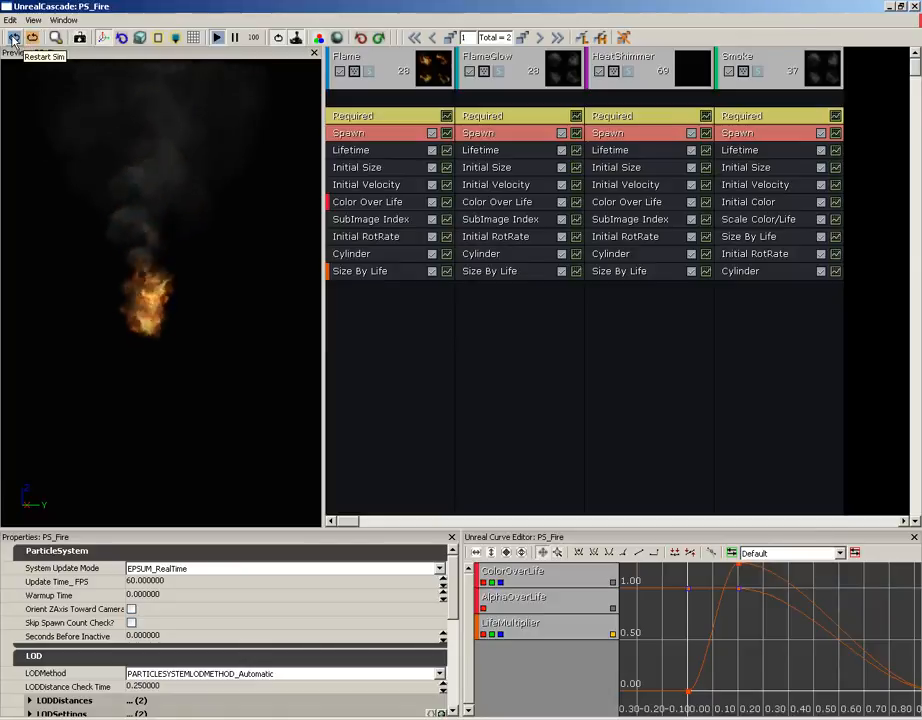
{"action": "left_click", "coordinate": [14, 38]}
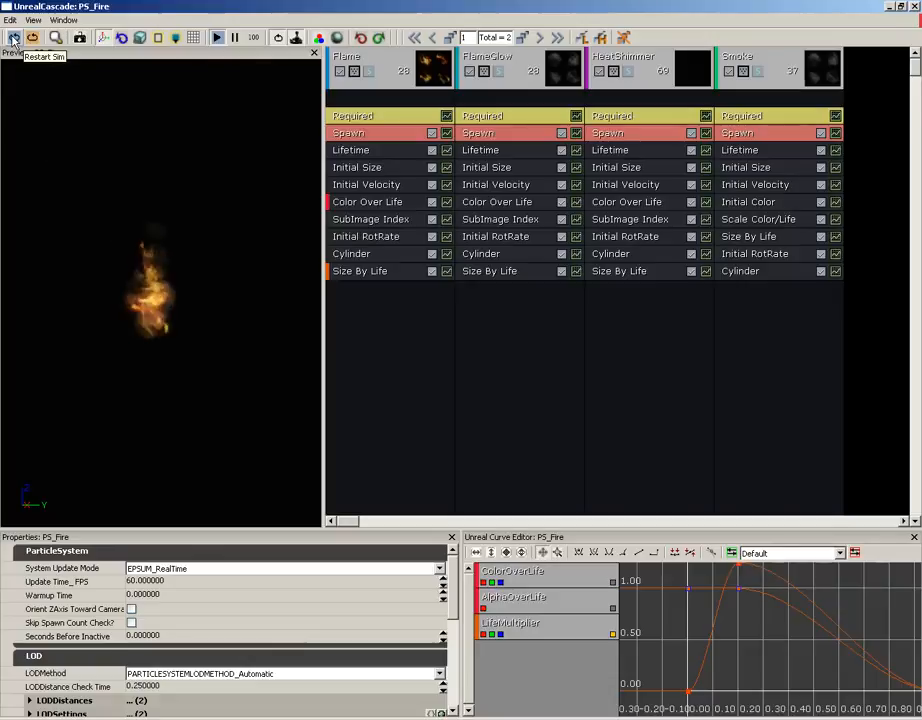
{"action": "left_click", "coordinate": [65, 39]}
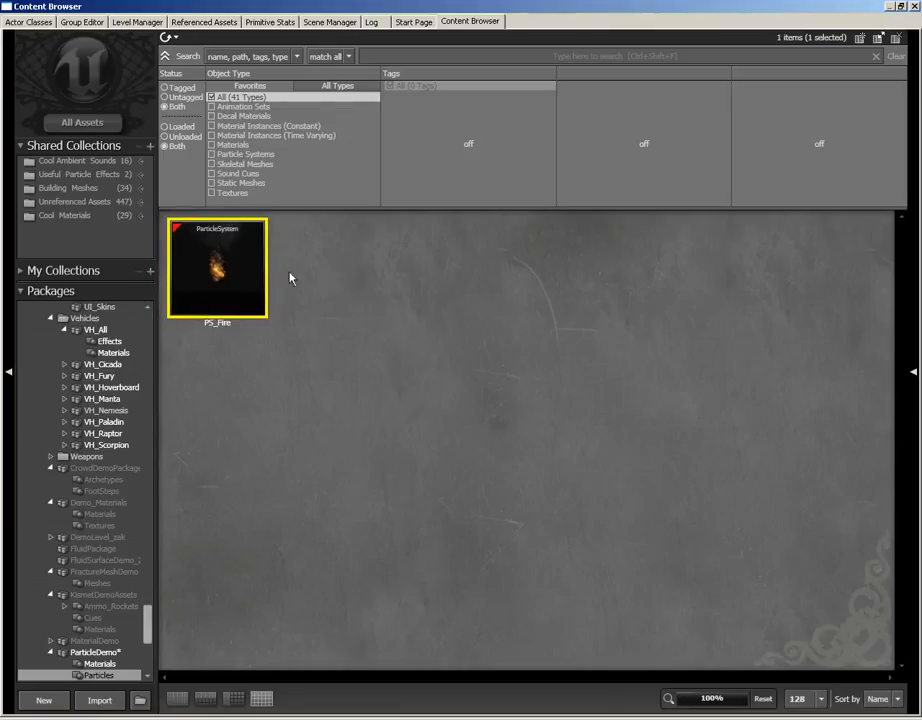
{"action": "mouse_move", "coordinate": [206, 243]}
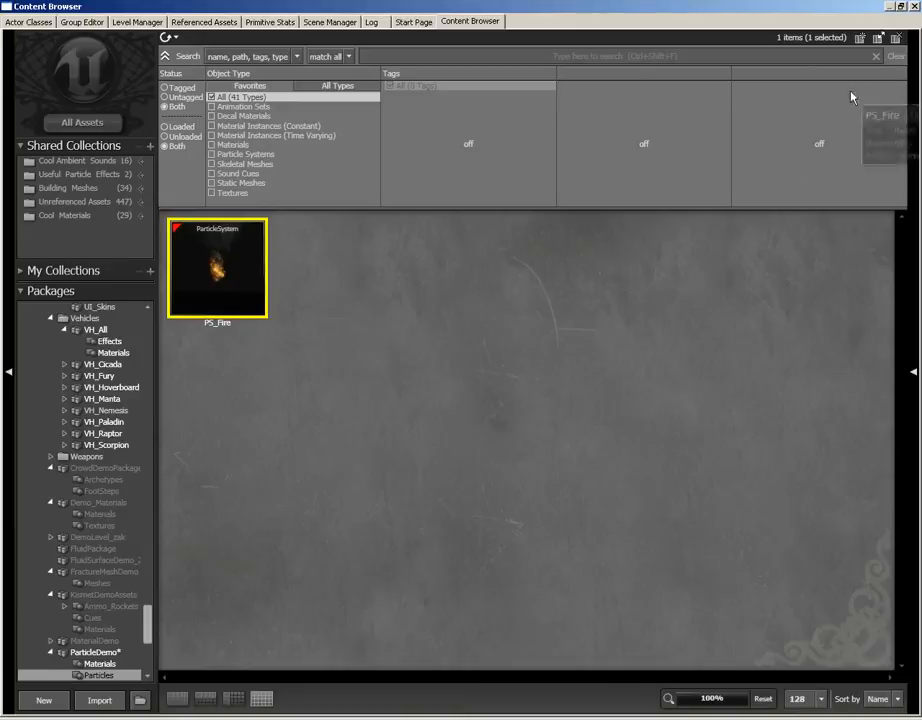
{"action": "left_click", "coordinate": [914, 6]}
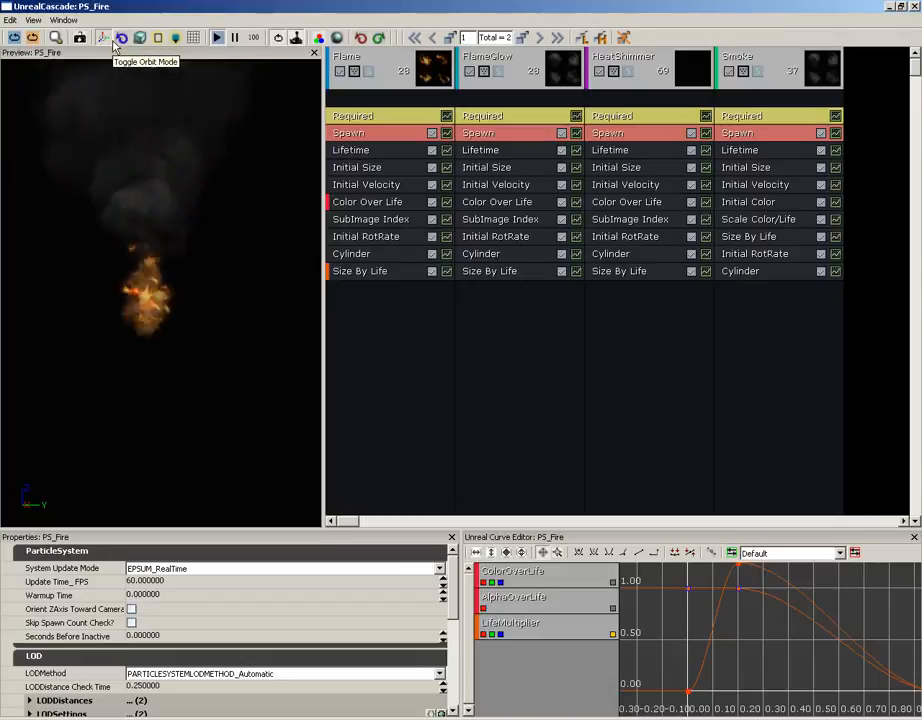
Cycle the preview view modes back to Lit, then toggle bounds to raise the fixed-bounds prompt.
{"action": "left_click", "coordinate": [121, 39]}
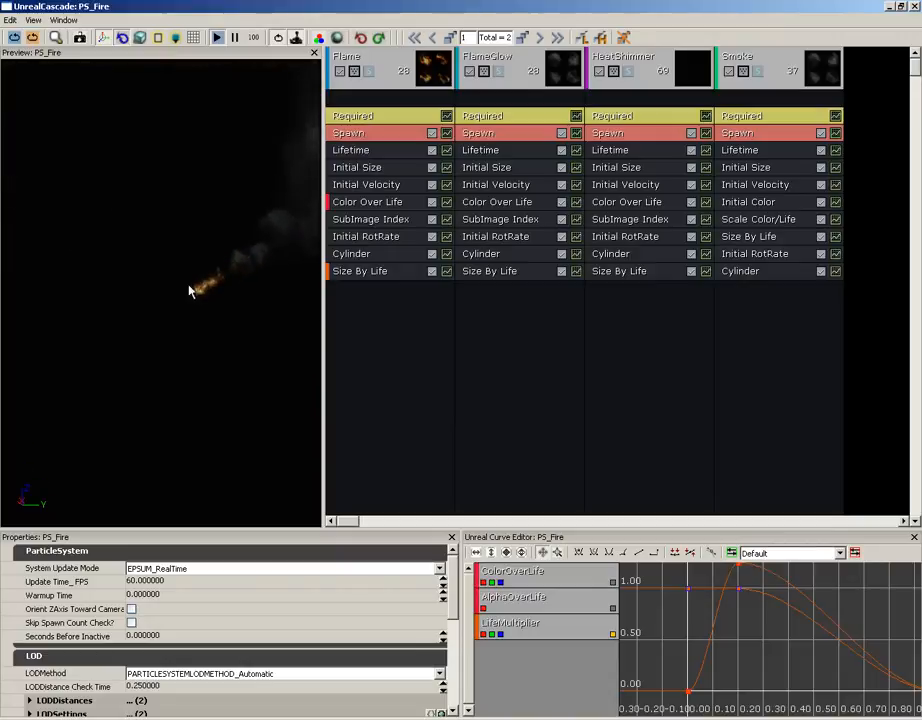
{"action": "left_click", "coordinate": [139, 40]}
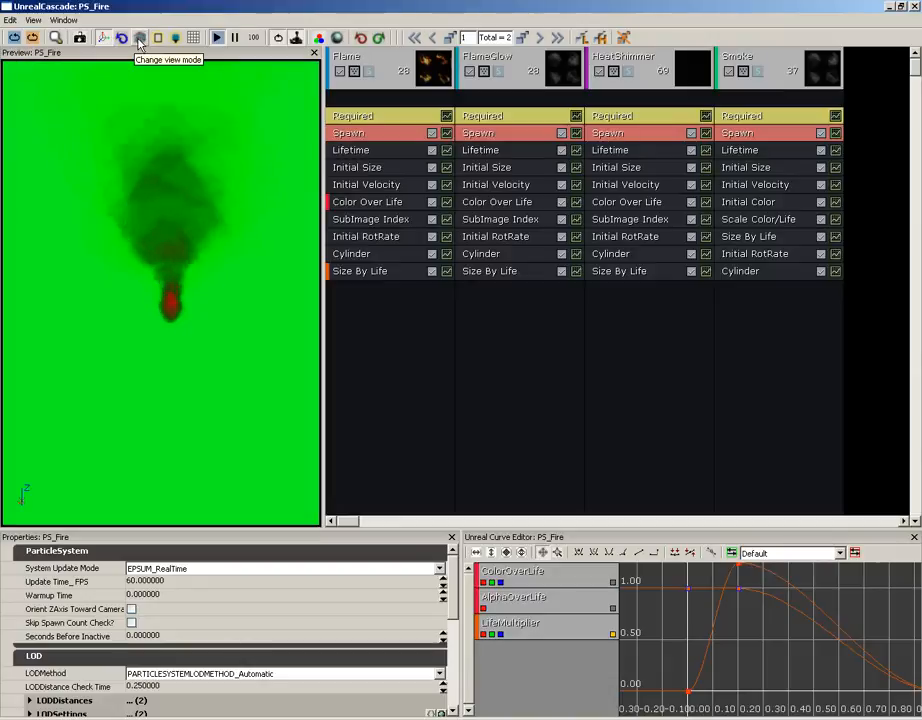
{"action": "left_click", "coordinate": [139, 40]}
{"action": "left_click", "coordinate": [139, 40]}
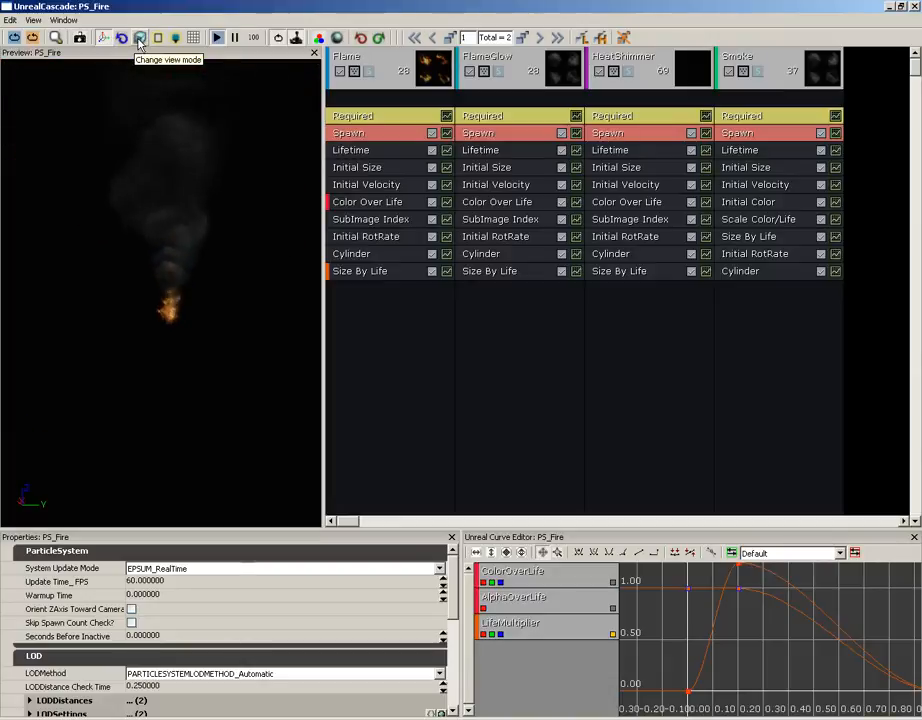
{"action": "right_click", "coordinate": [139, 40]}
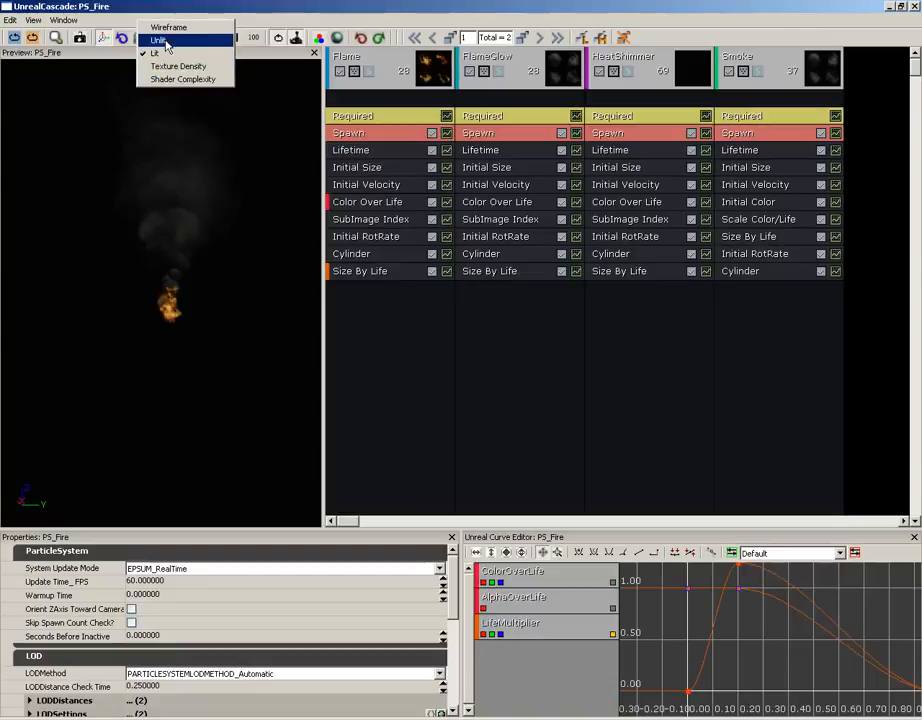
{"action": "left_click", "coordinate": [158, 54]}
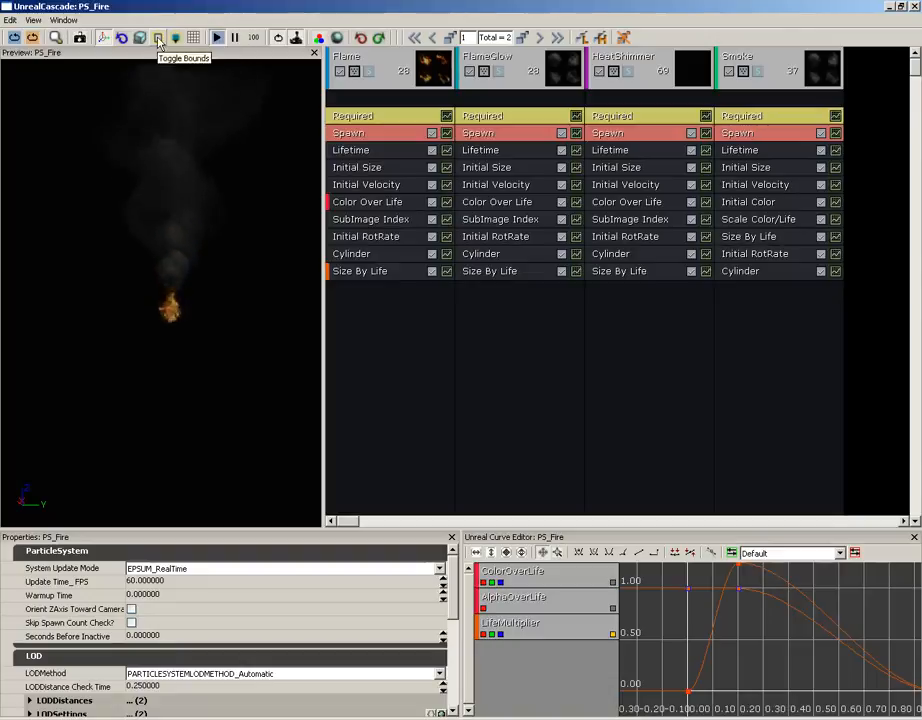
{"action": "left_click", "coordinate": [157, 39]}
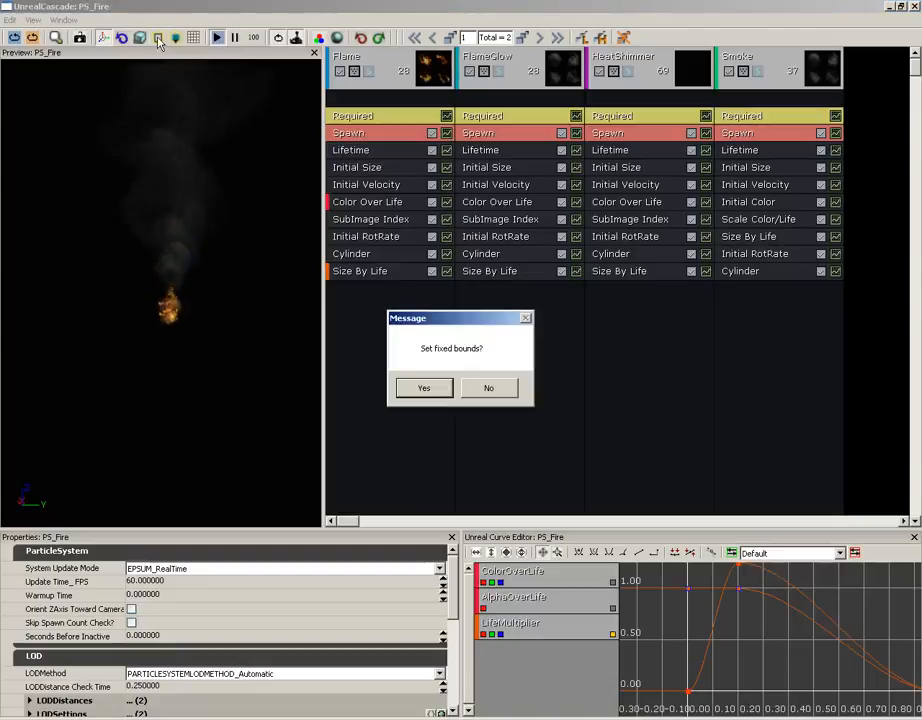
Decline fixed bounds to view the wireframes, then toggle bounds again and accept fixed bounds.
{"action": "left_click", "coordinate": [484, 389]}
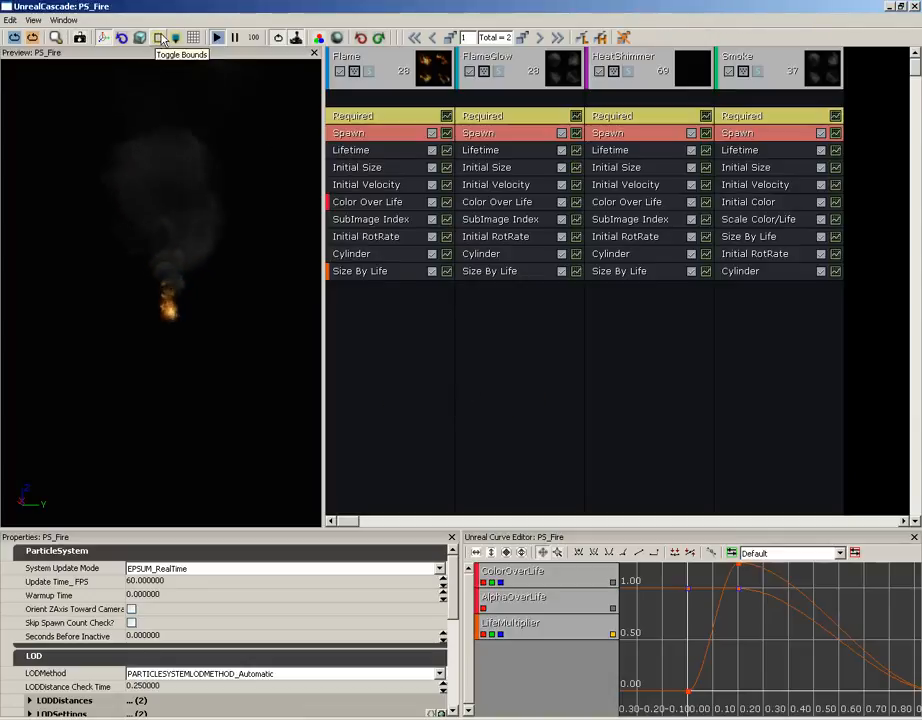
{"action": "left_click_drag", "start_coordinate": [195, 160], "coordinate": [157, 44]}
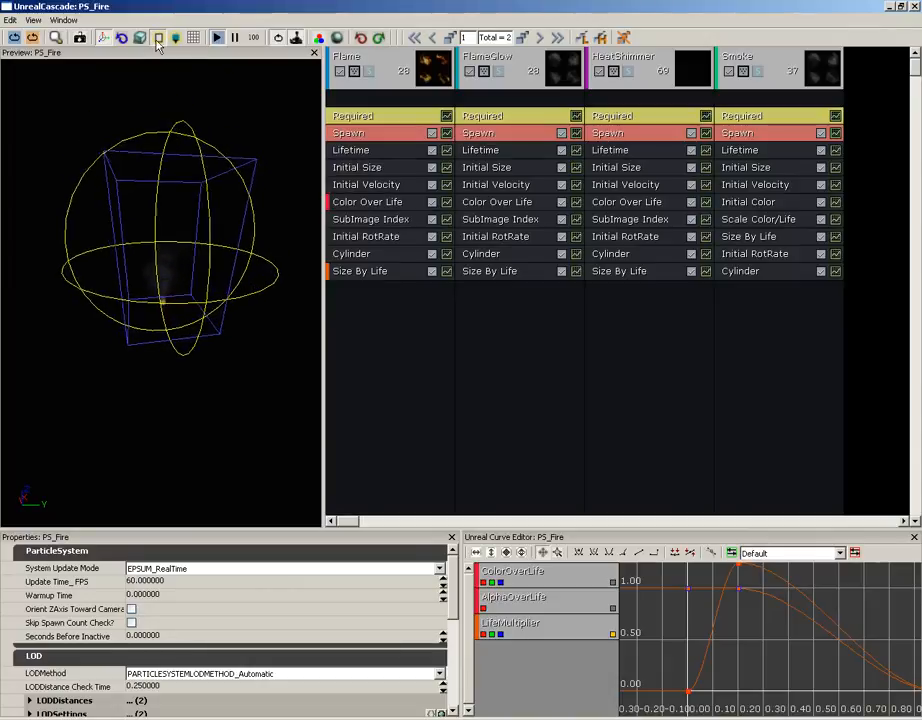
{"action": "left_click", "coordinate": [157, 44]}
{"action": "left_click", "coordinate": [424, 389]}
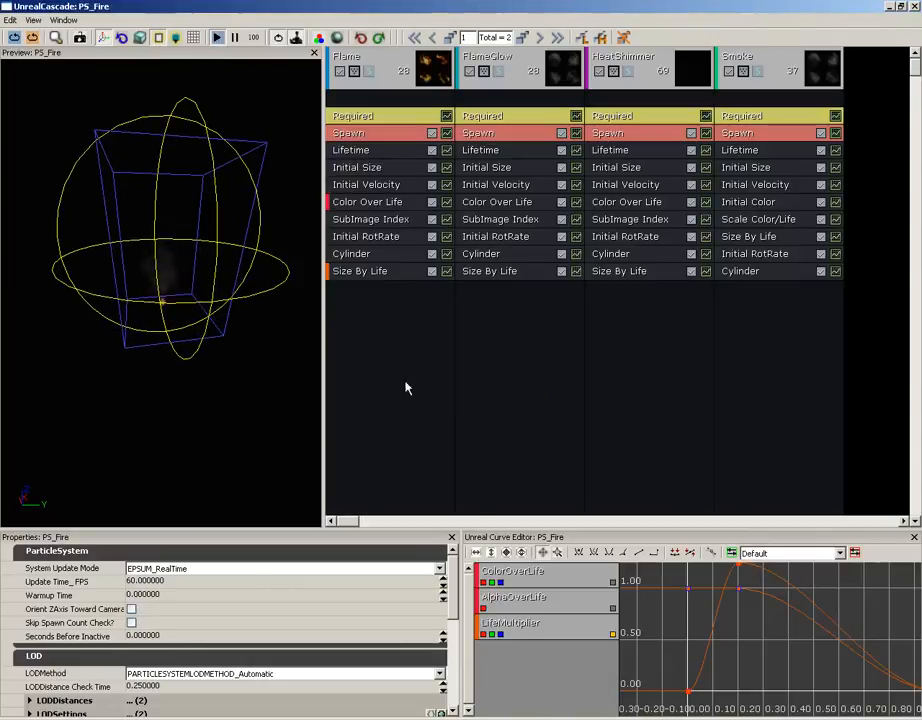
Orbit around the fixed bounds and hide the bounds wireframes in the preview.
{"action": "left_click_drag", "start_coordinate": [264, 282], "coordinate": [250, 265]}
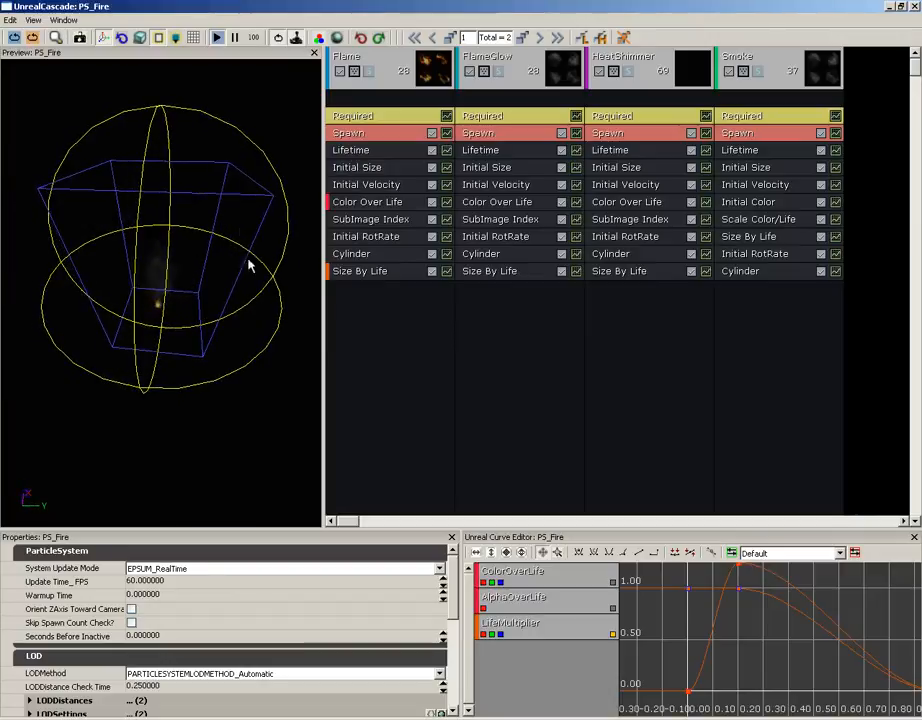
{"action": "left_click", "coordinate": [157, 38]}
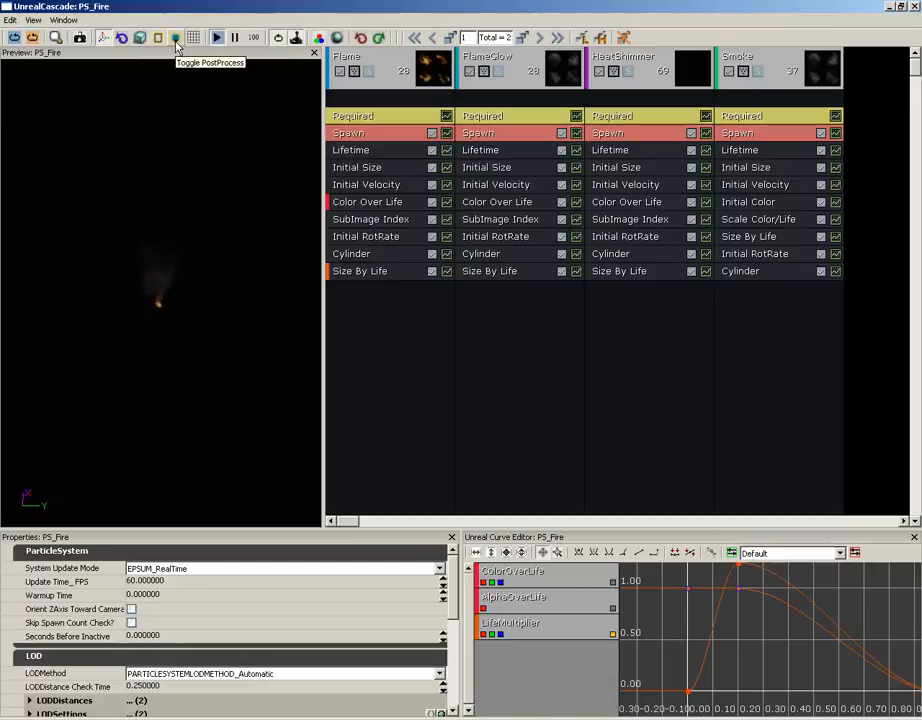
{"action": "left_click", "coordinate": [175, 41]}
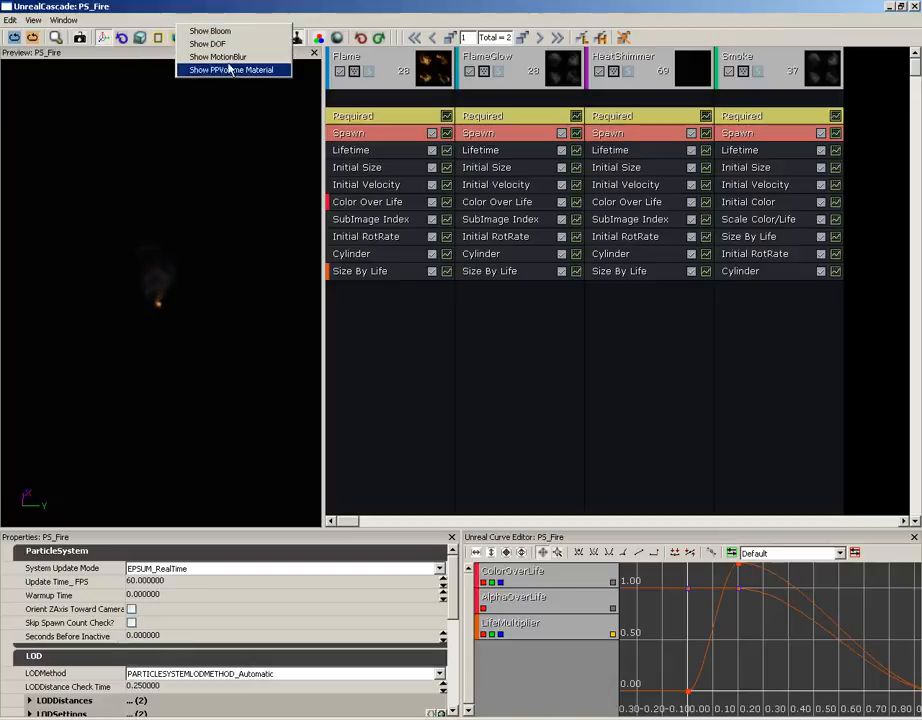
{"action": "left_click", "coordinate": [204, 240]}
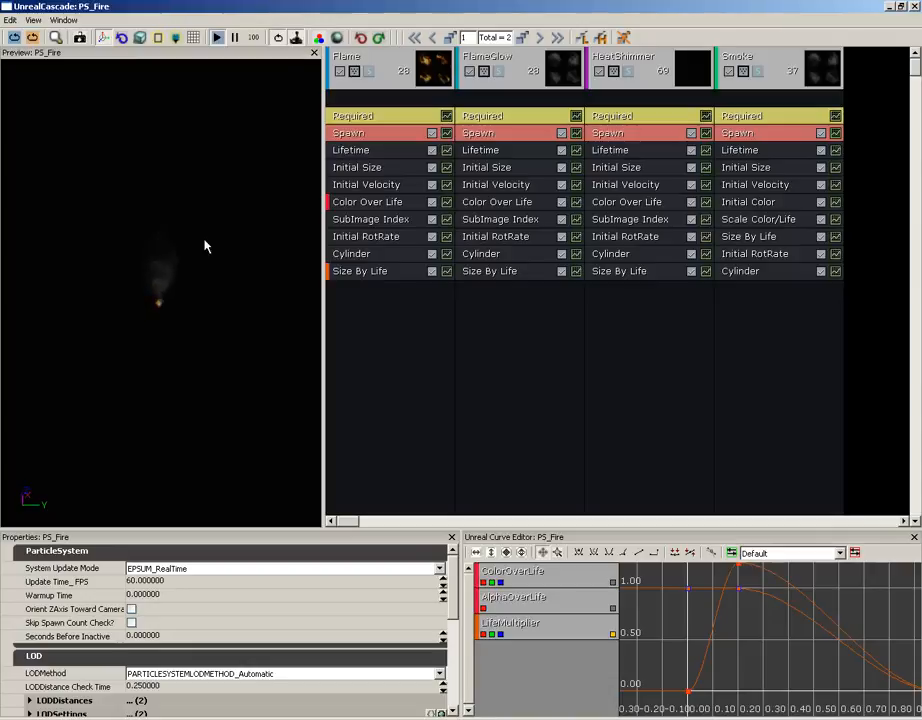
{"action": "right_click_drag", "start_coordinate": [205, 240], "coordinate": [198, 60]}
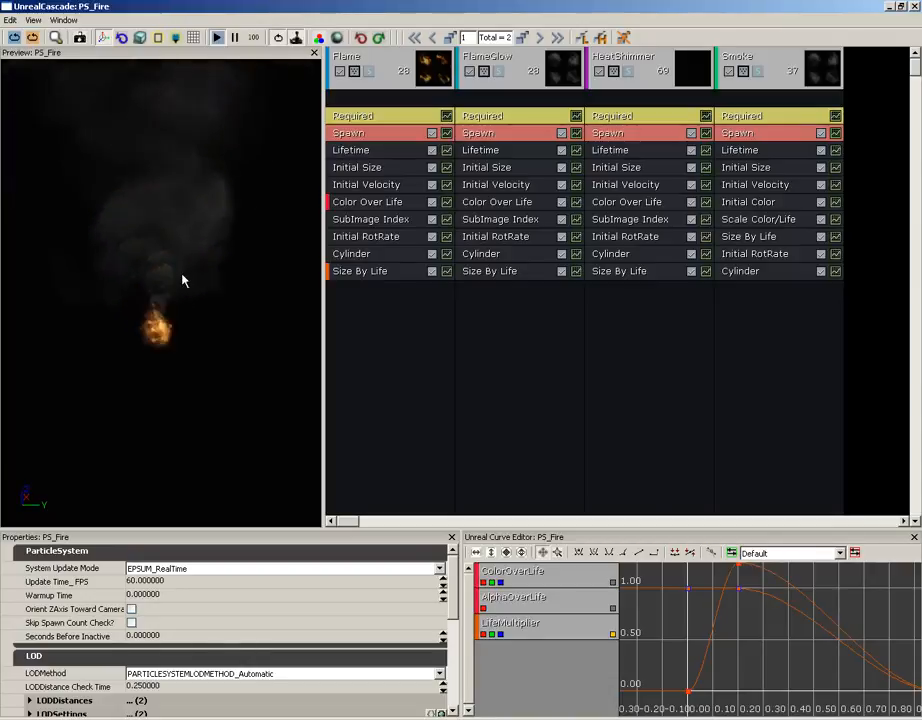
{"action": "left_click", "coordinate": [175, 40]}
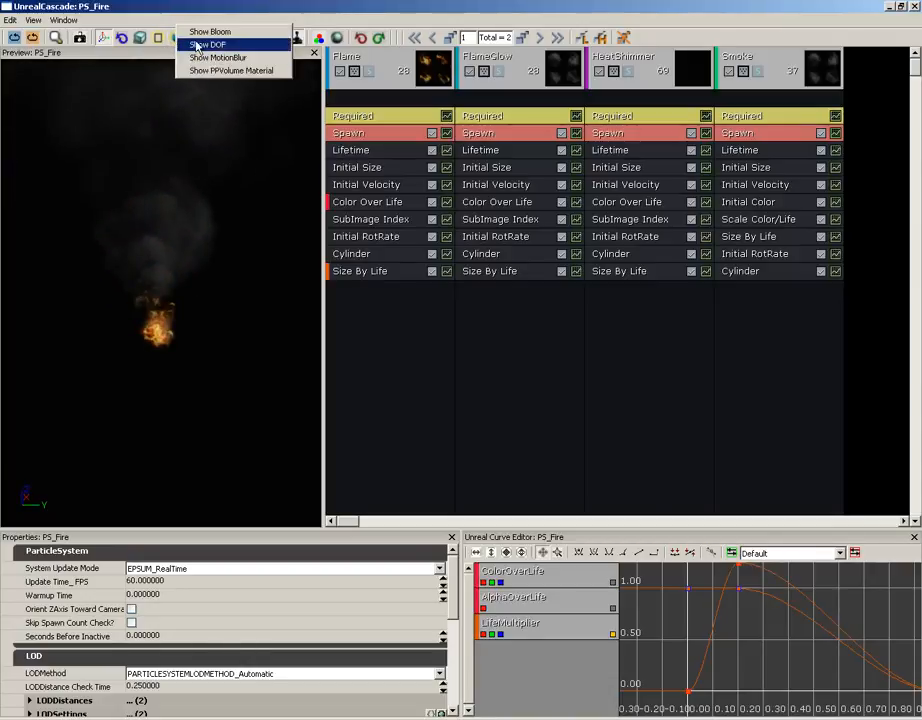
{"action": "left_click", "coordinate": [197, 46]}
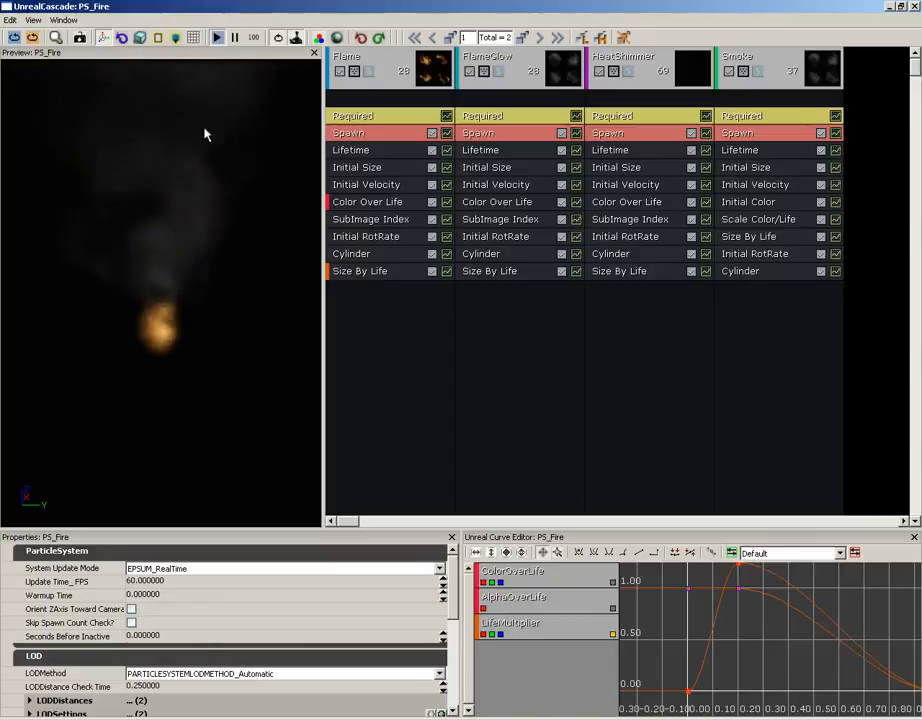
{"action": "left_click", "coordinate": [189, 41]}
{"action": "left_click", "coordinate": [200, 46]}
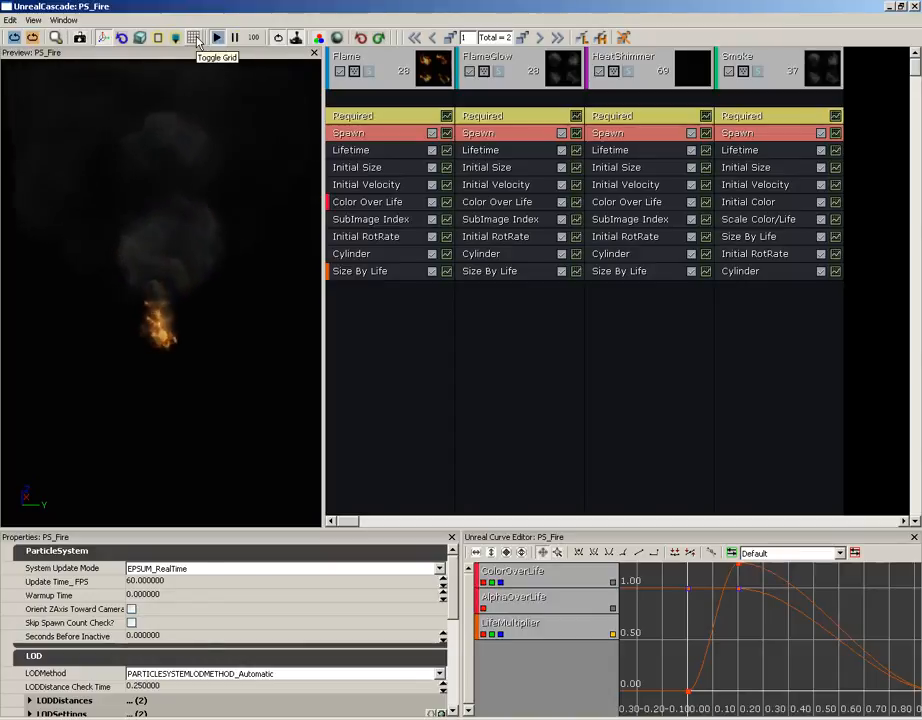
{"action": "left_click", "coordinate": [197, 38]}
{"action": "left_click_drag", "start_coordinate": [172, 163], "coordinate": [85, 160]}
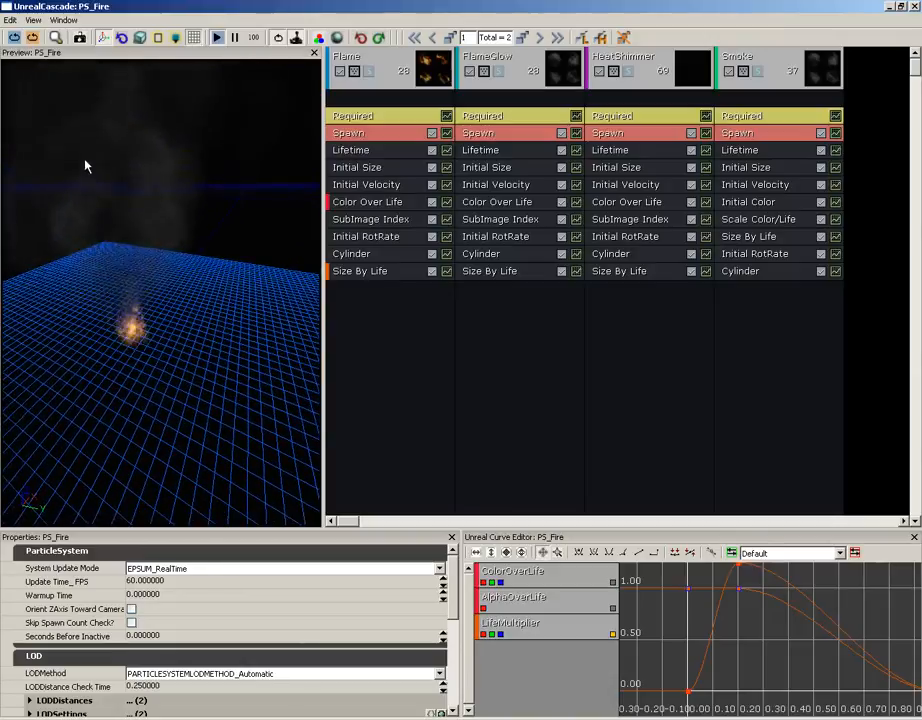
{"action": "left_click_drag", "start_coordinate": [171, 173], "coordinate": [129, 303]}
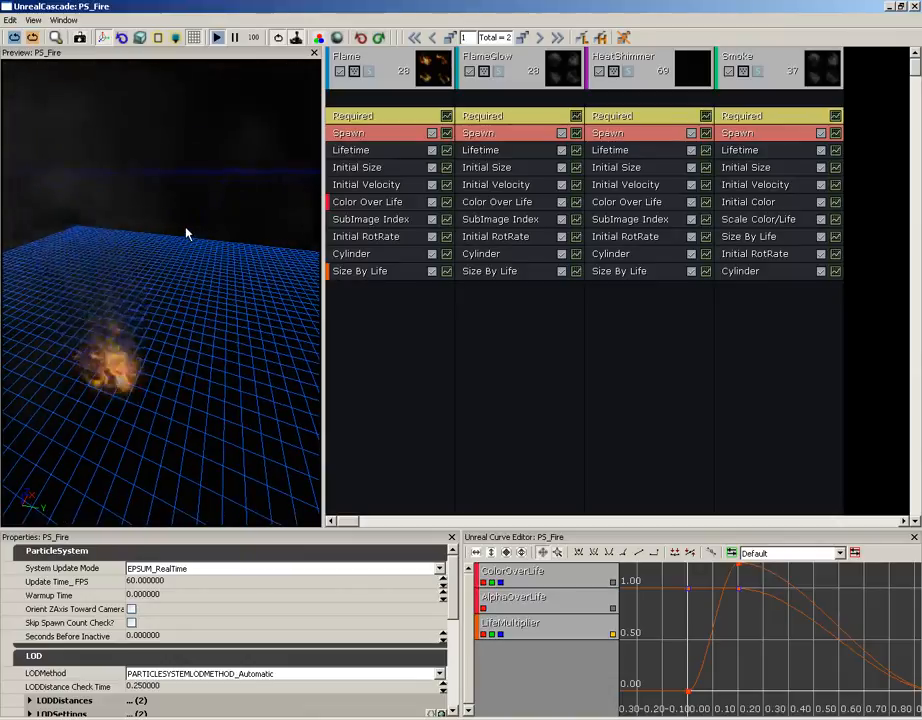
{"action": "left_click", "coordinate": [197, 39]}
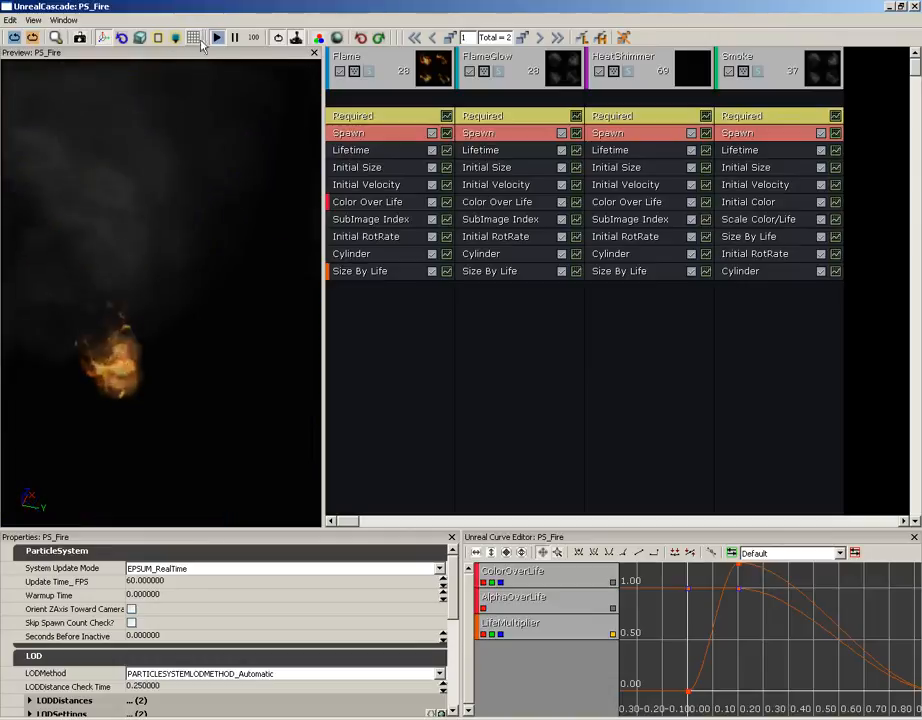
{"action": "left_click", "coordinate": [253, 40]}
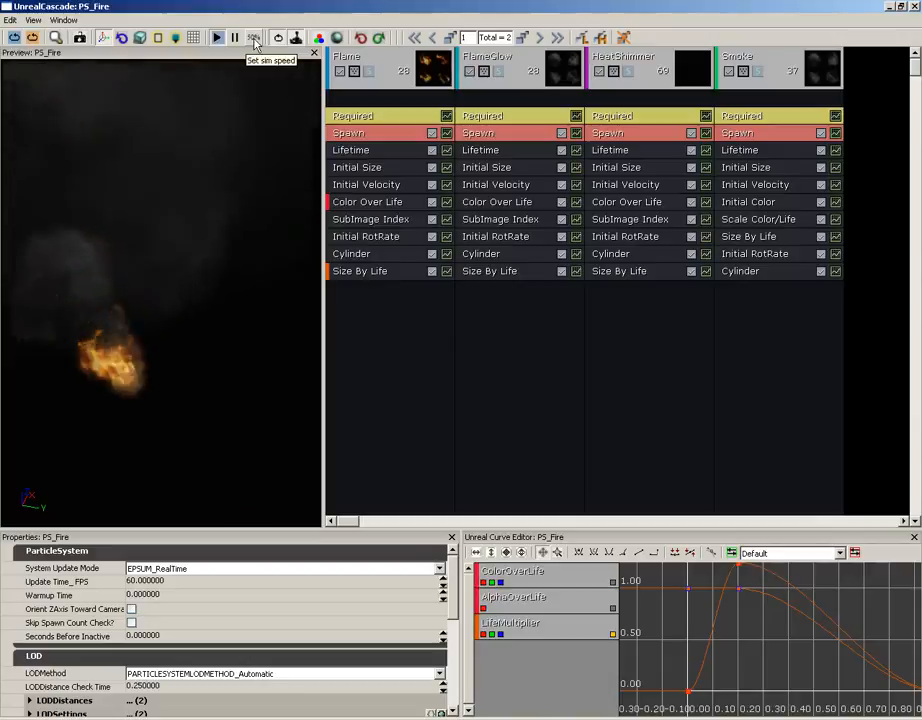
{"action": "left_click", "coordinate": [256, 40]}
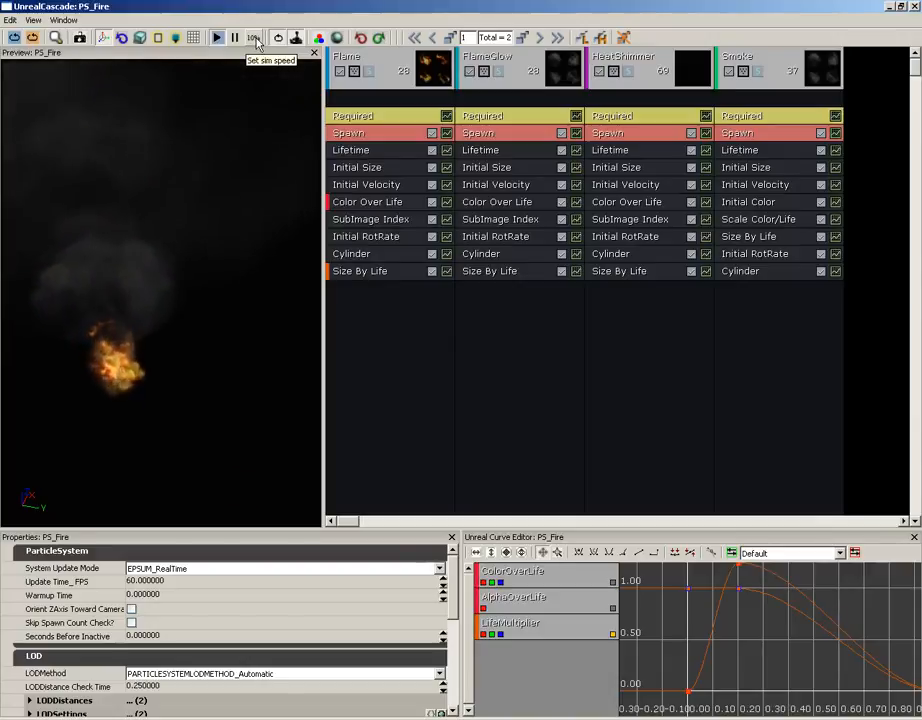
{"action": "left_click", "coordinate": [256, 40]}
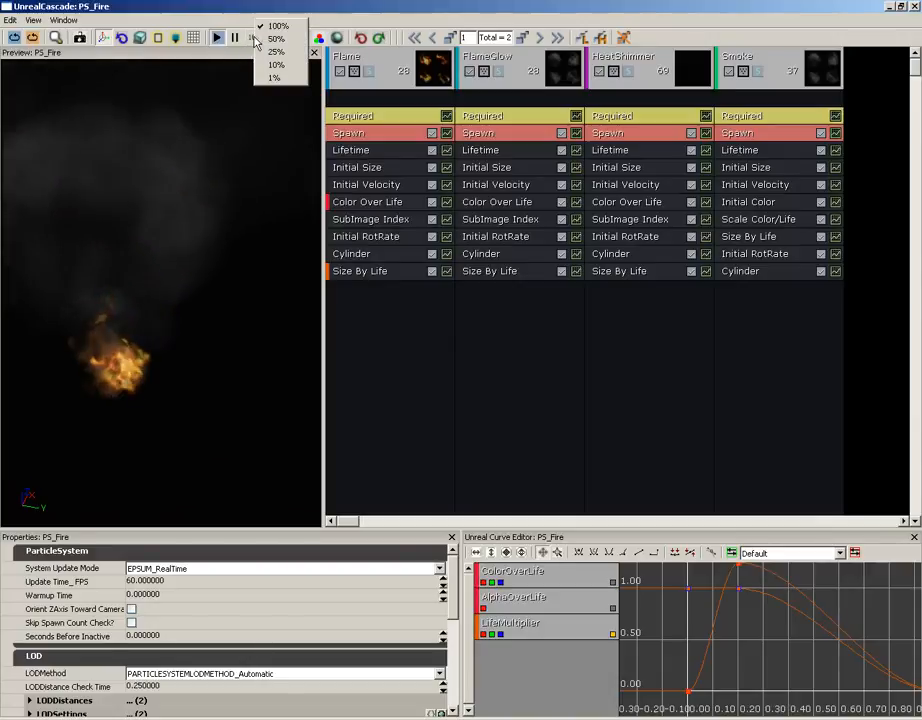
{"action": "left_click", "coordinate": [270, 51]}
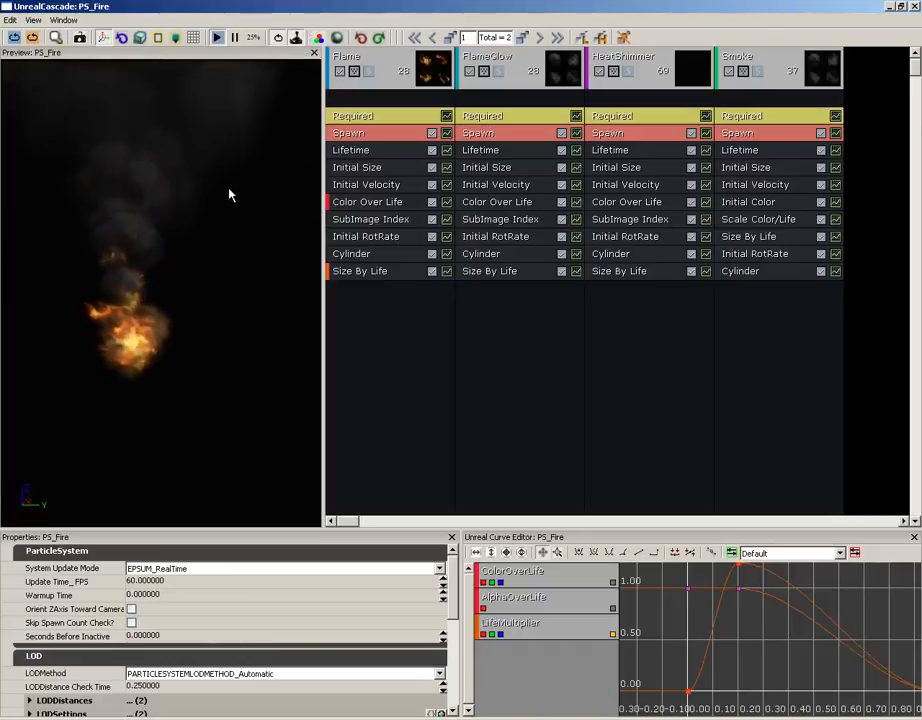
{"action": "left_click", "coordinate": [252, 42]}
{"action": "left_click", "coordinate": [270, 31]}
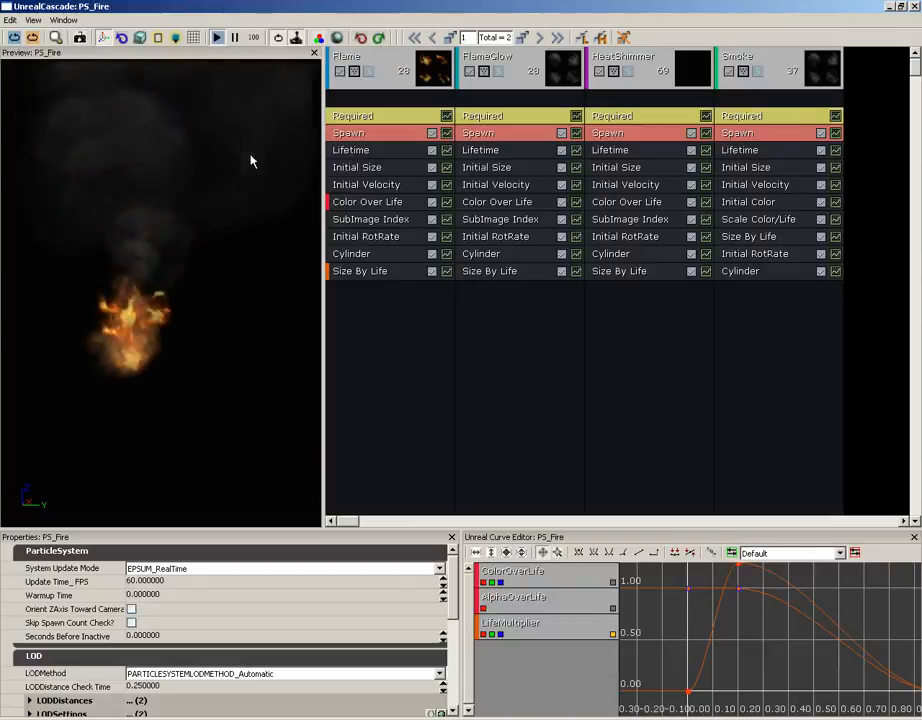
{"action": "left_click", "coordinate": [319, 40]}
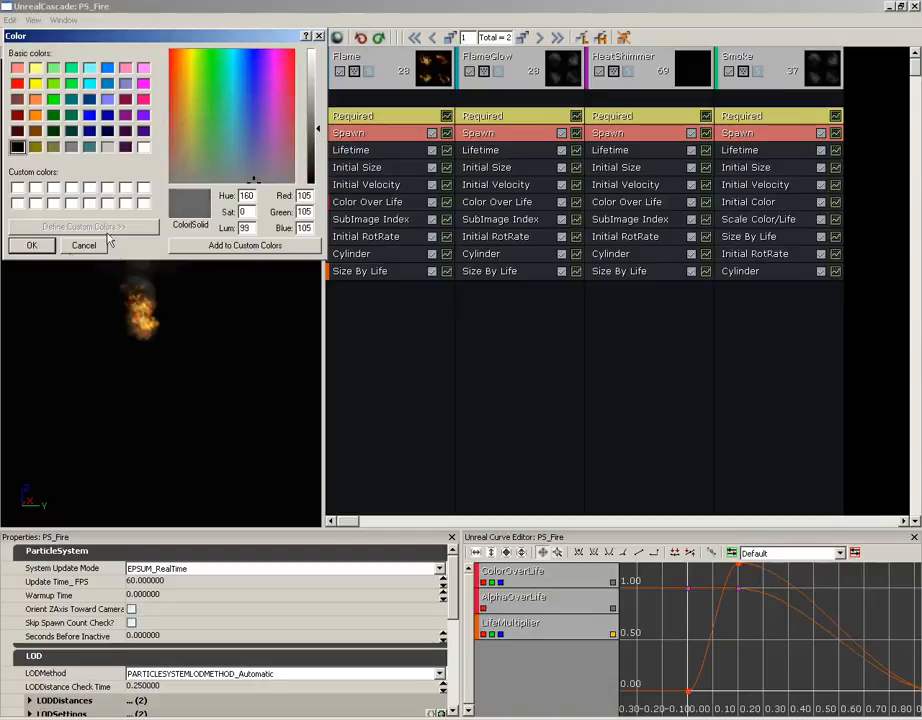
{"action": "left_click", "coordinate": [32, 246]}
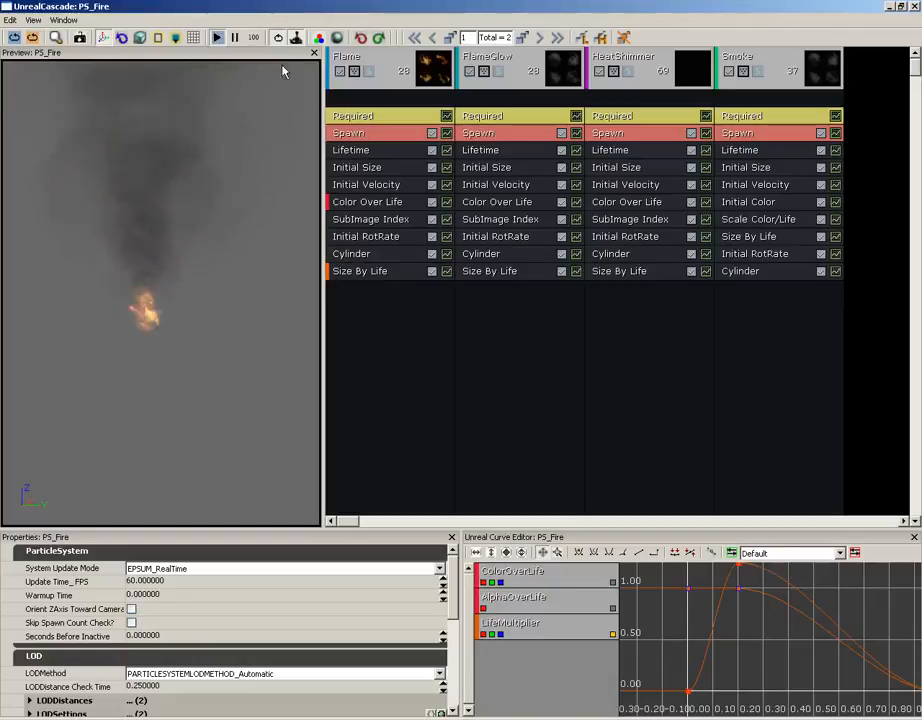
{"action": "left_click", "coordinate": [319, 40]}
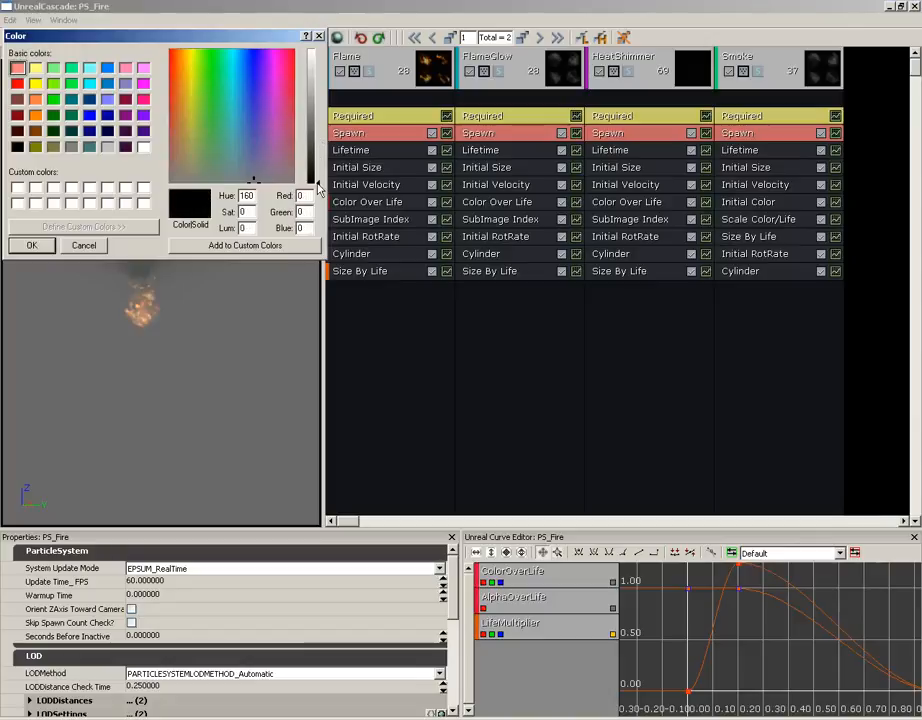
{"action": "left_click", "coordinate": [46, 245]}
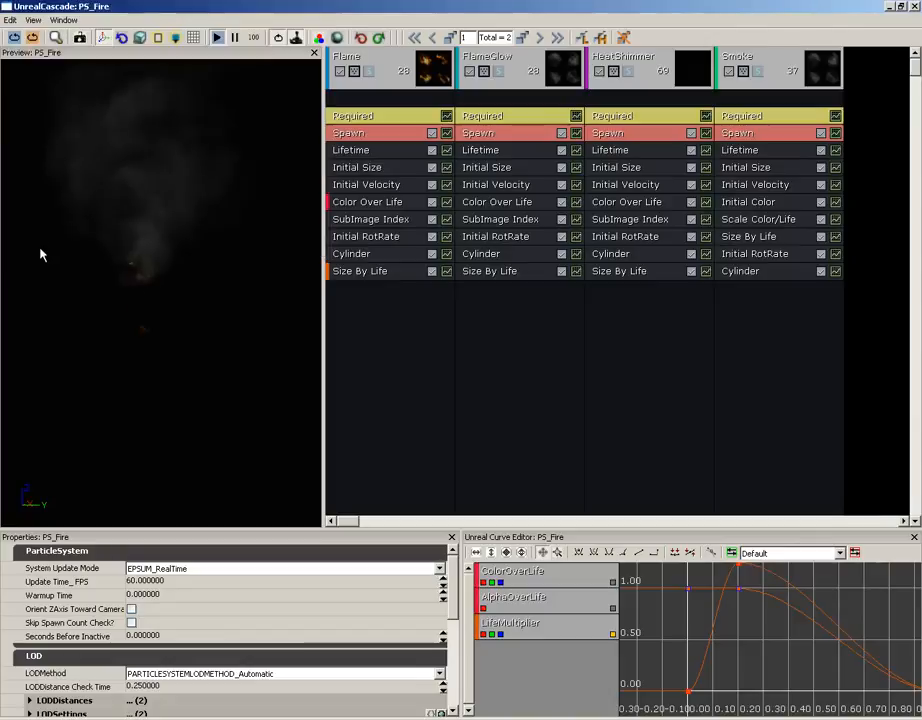
{"action": "left_click", "coordinate": [338, 38]}
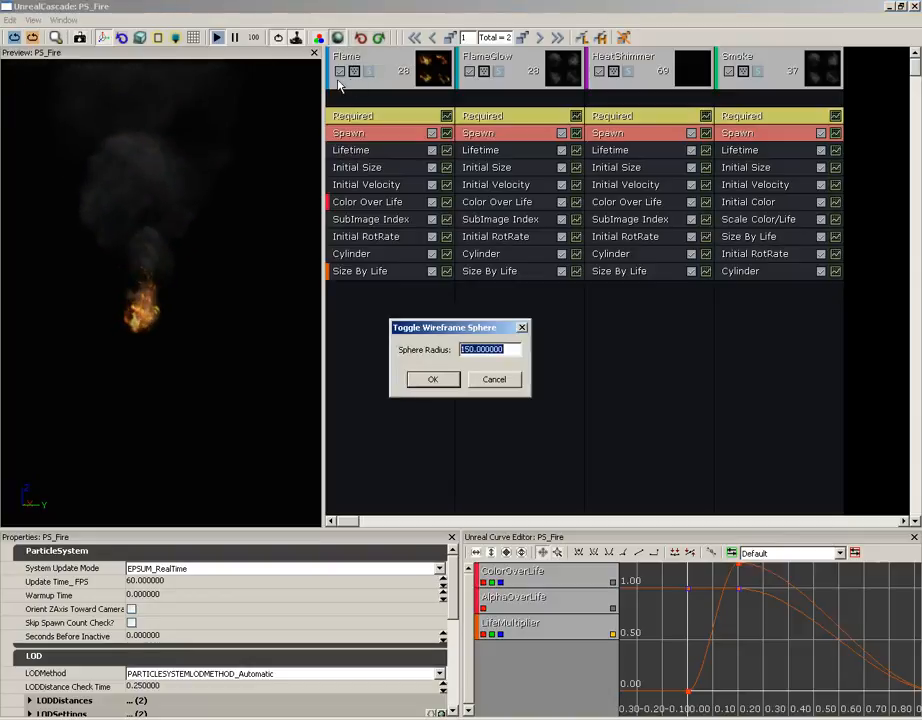
{"action": "left_click", "coordinate": [437, 386]}
{"action": "left_click_drag", "start_coordinate": [255, 315], "coordinate": [224, 338]}
{"action": "right_click_drag", "start_coordinate": [224, 338], "coordinate": [196, 350]}
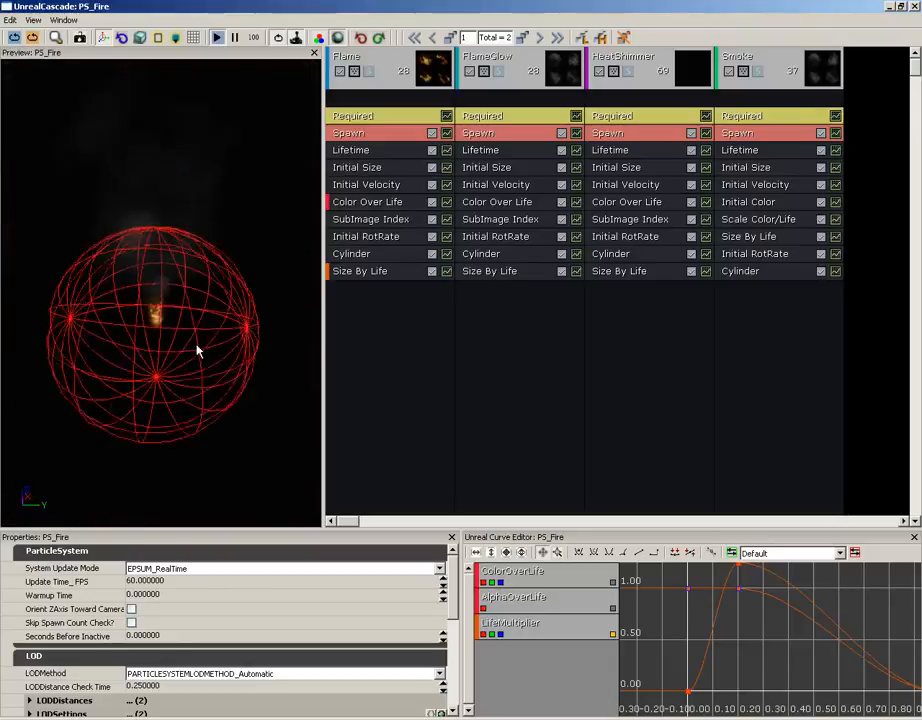
{"action": "left_click_drag", "start_coordinate": [196, 345], "coordinate": [4, 165]}
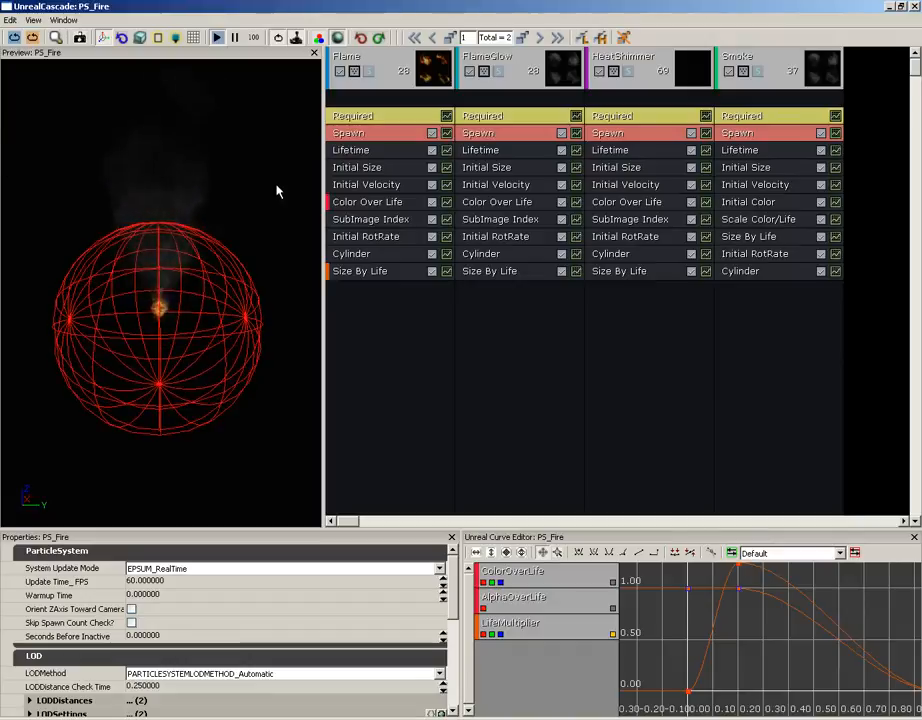
{"action": "left_click", "coordinate": [337, 38]}
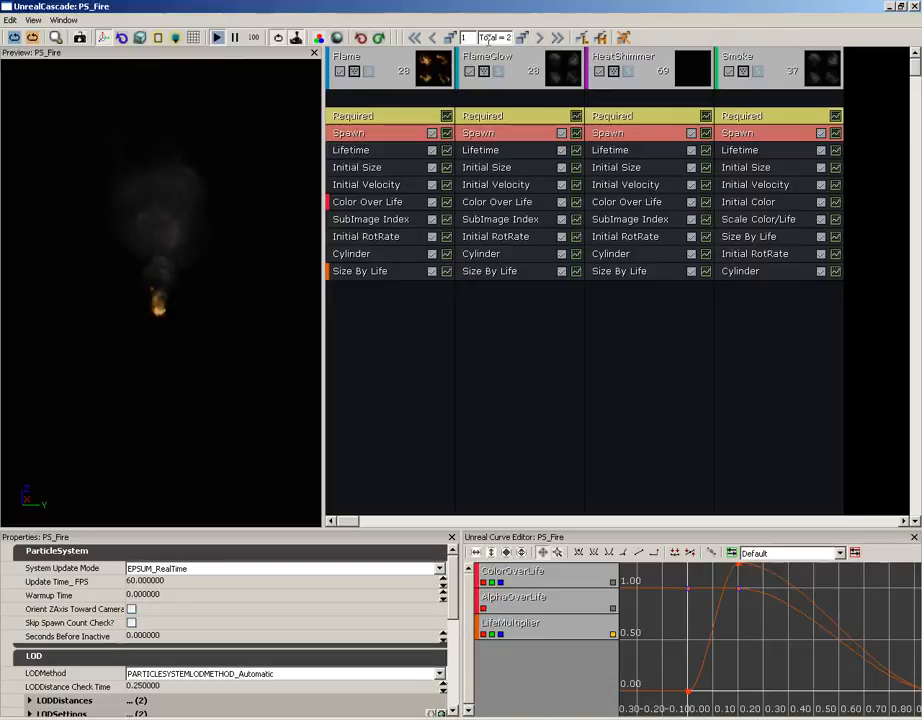
Regenerate PS_Fire's lowest LOD, confirm the warning, and step down to LOD level 2.
{"action": "left_click", "coordinate": [10, 21]}
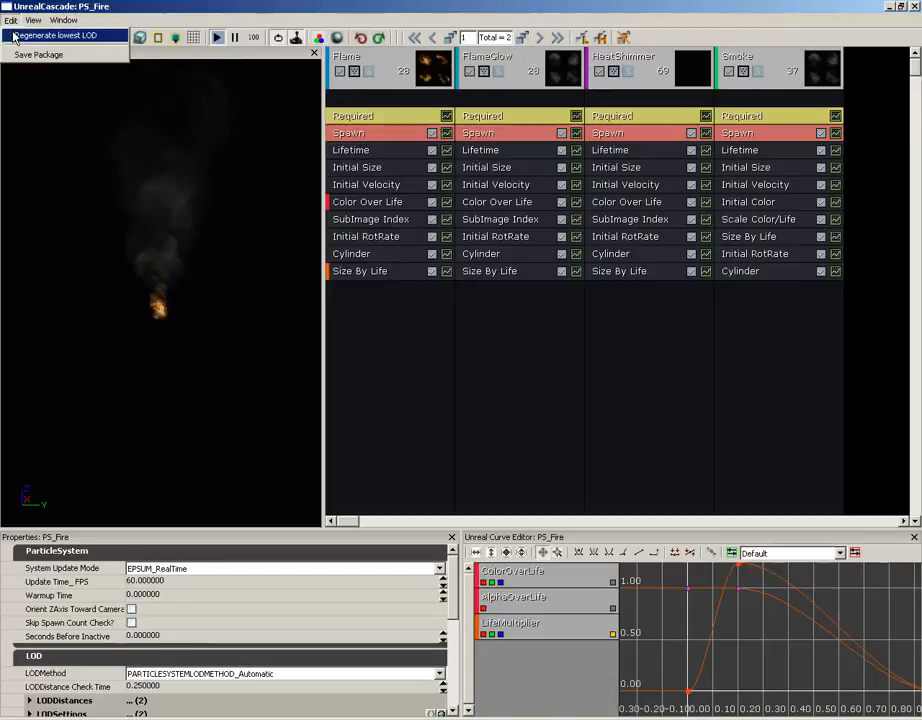
{"action": "left_click", "coordinate": [406, 24]}
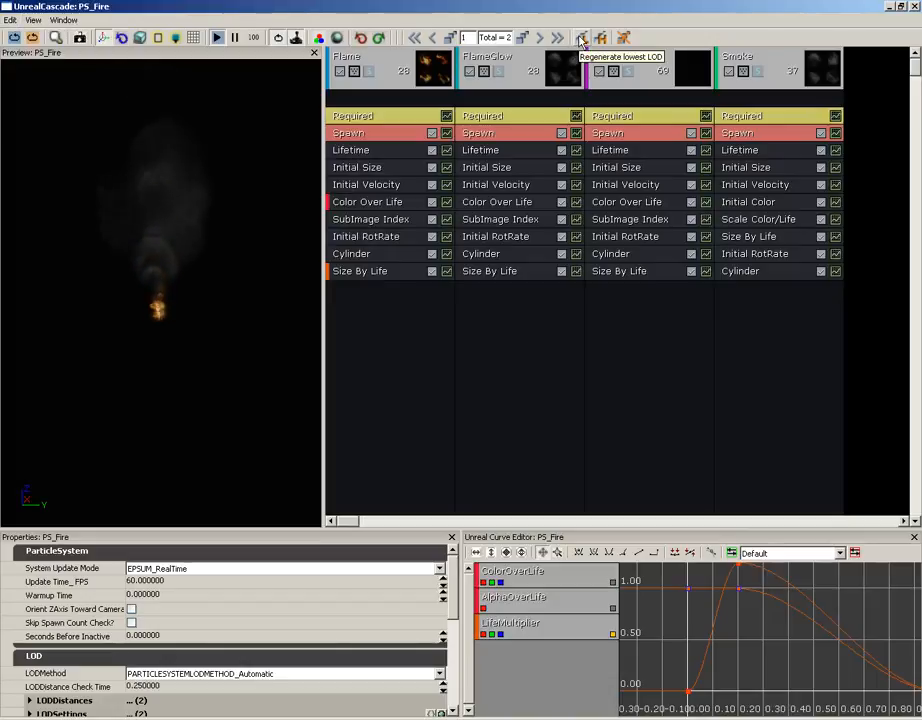
{"action": "left_click", "coordinate": [581, 40]}
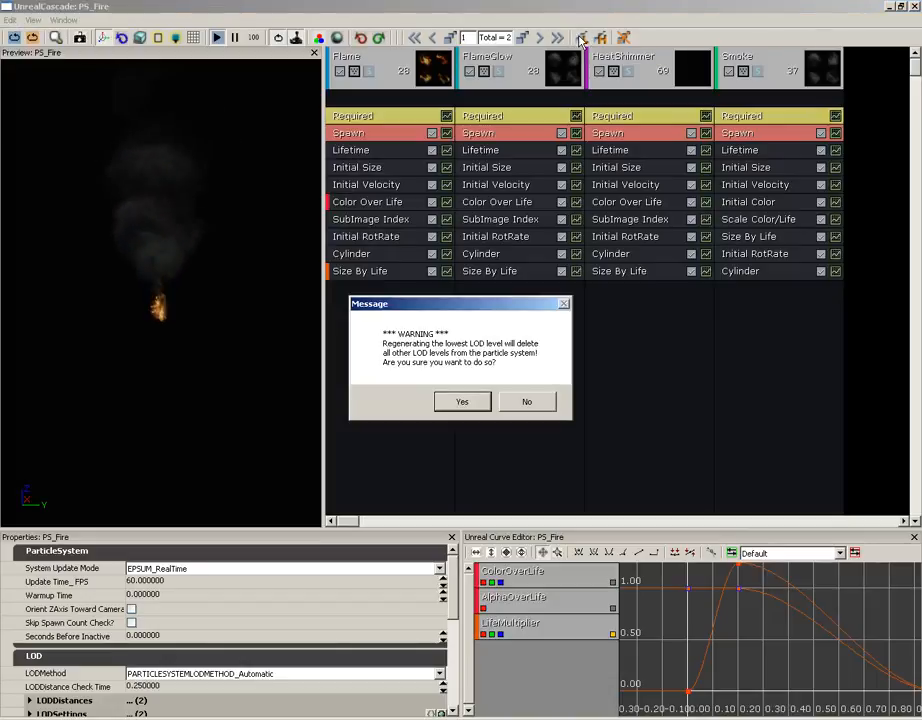
{"action": "left_click", "coordinate": [463, 402]}
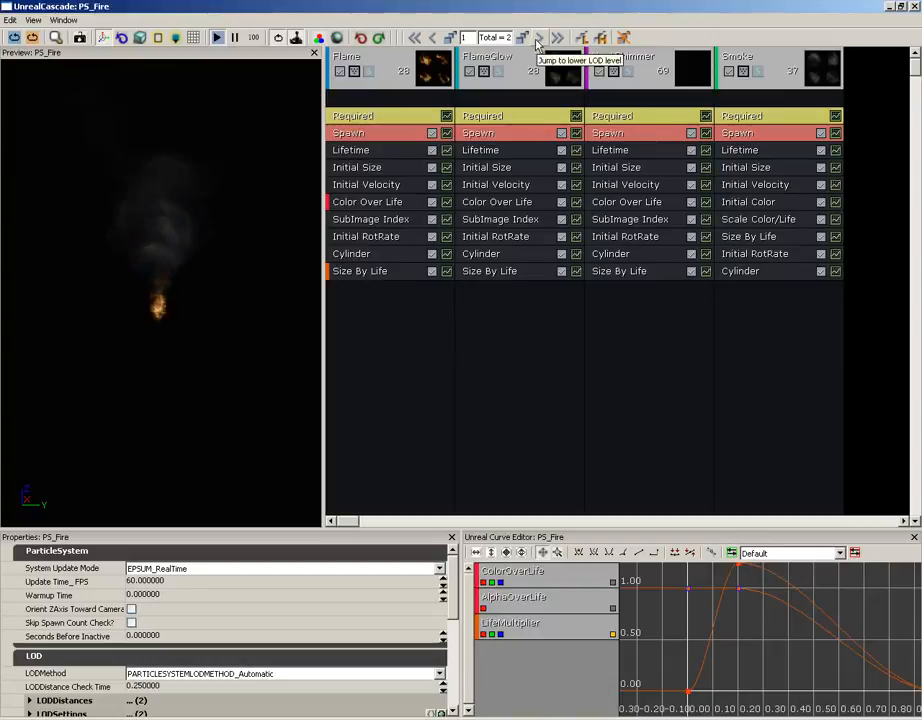
{"action": "left_click", "coordinate": [481, 37]}
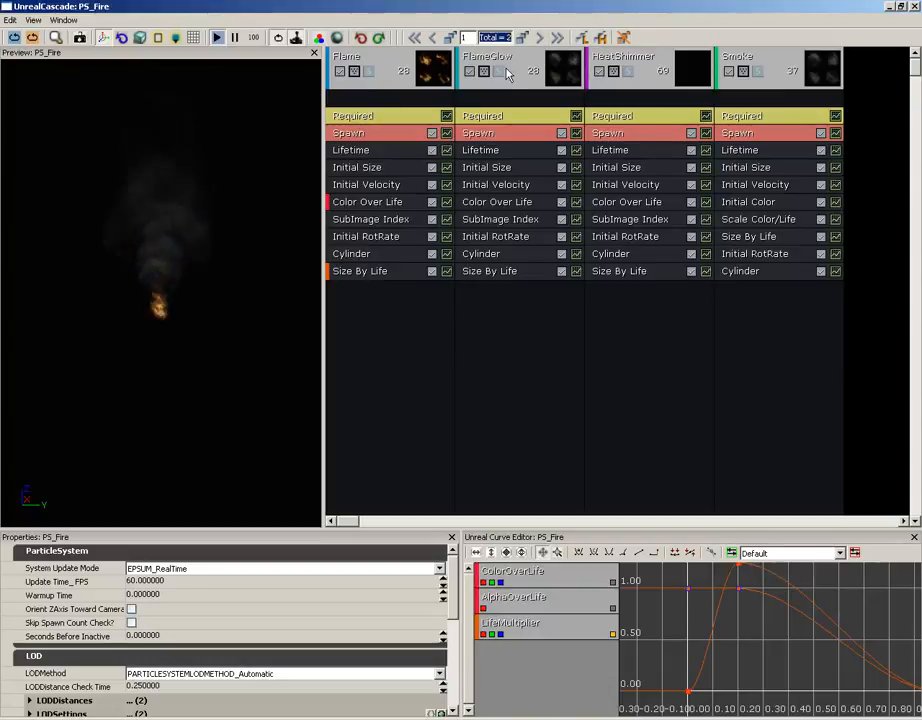
{"action": "left_click", "coordinate": [539, 38]}
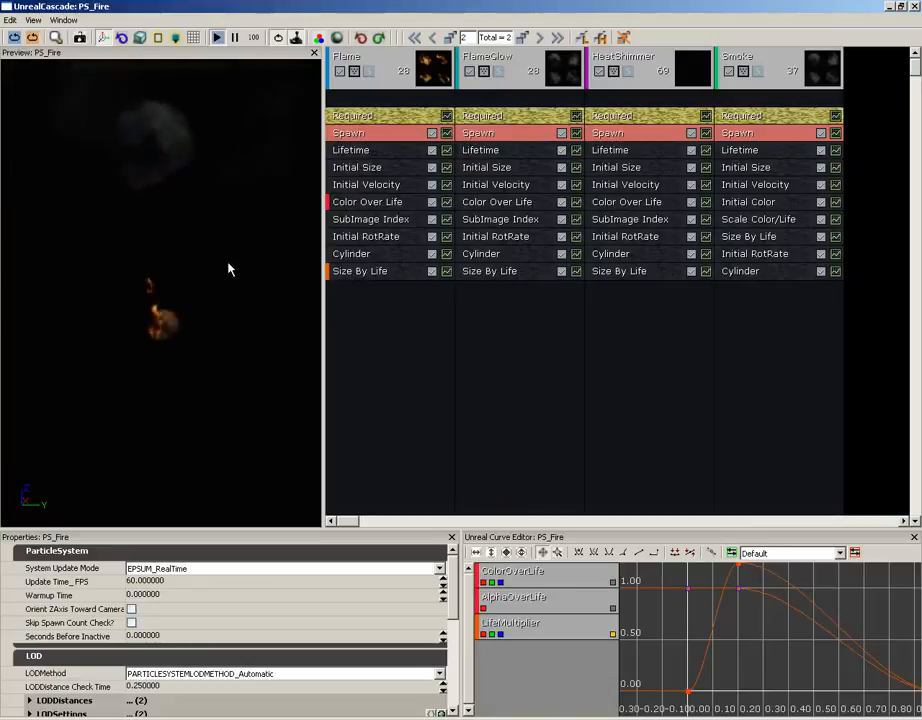
Inspect Flame and FlameGlow modules, viewing FlameGlow Lifetime's LOD options without choosing one.
{"action": "left_click", "coordinate": [408, 202]}
{"action": "left_click", "coordinate": [505, 203]}
{"action": "left_click", "coordinate": [518, 167]}
{"action": "left_click", "coordinate": [519, 152]}
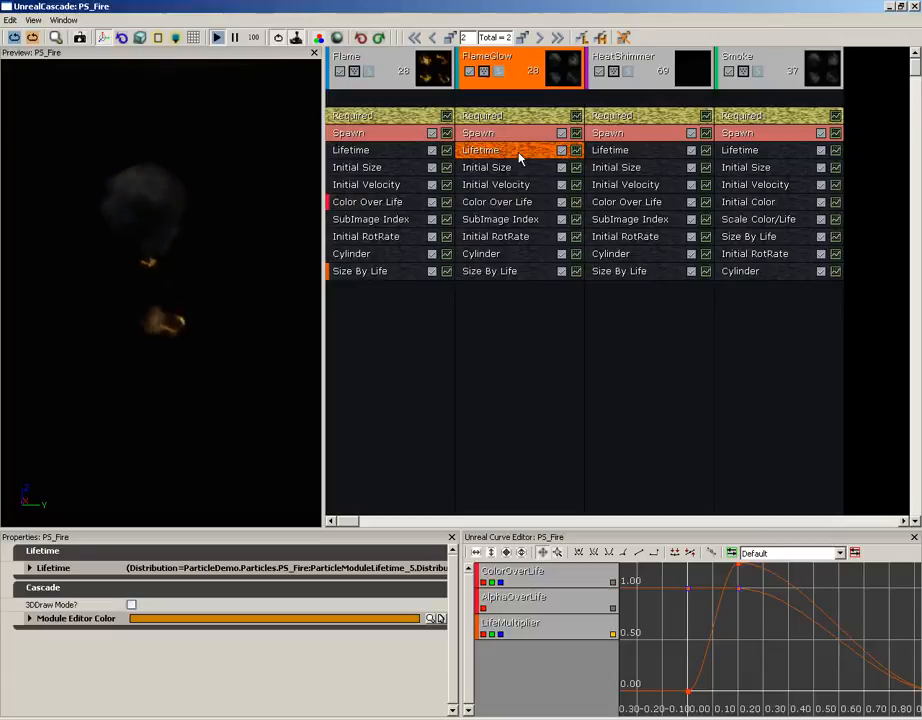
{"action": "right_click", "coordinate": [519, 157]}
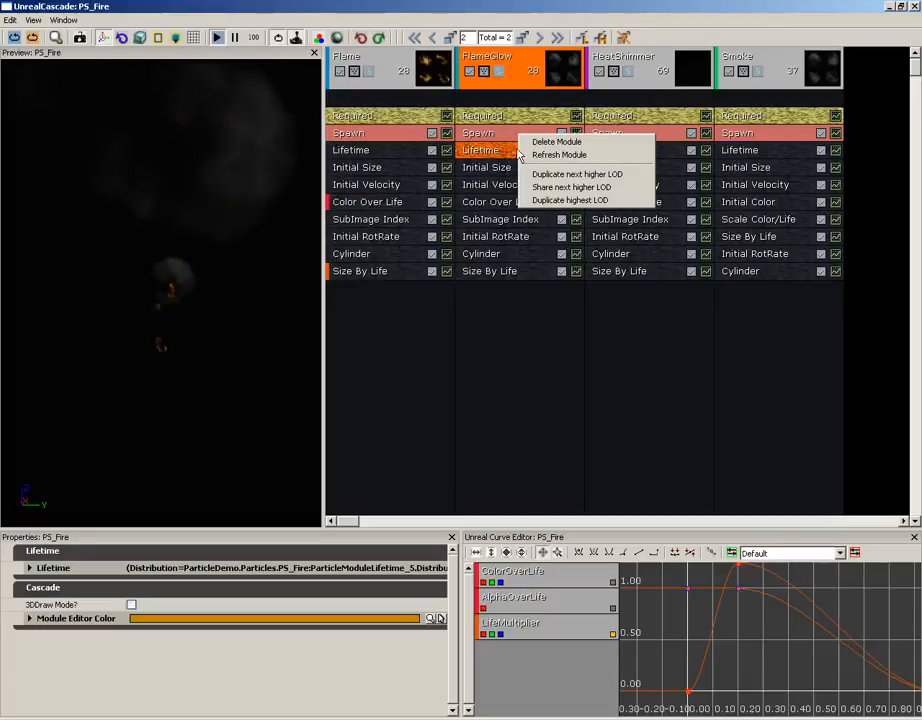
{"action": "key", "text": "Escape"}
Expand the Flame Spawn module's Rate distribution and compare it with LOD 1's rate of 35.
{"action": "left_click", "coordinate": [403, 135]}
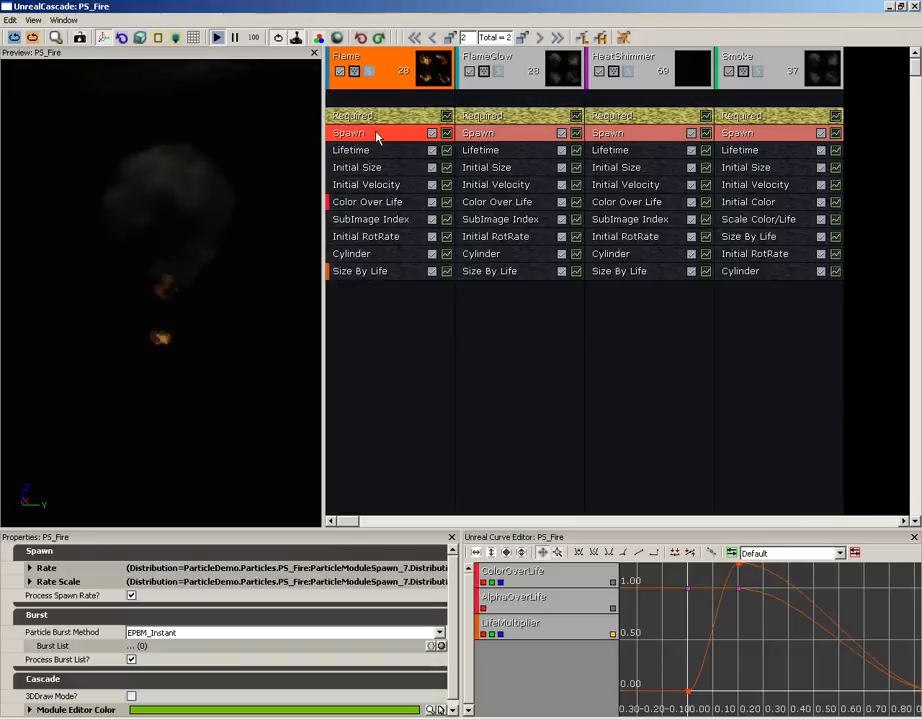
{"action": "double_click", "coordinate": [47, 569]}
{"action": "left_click", "coordinate": [60, 594]}
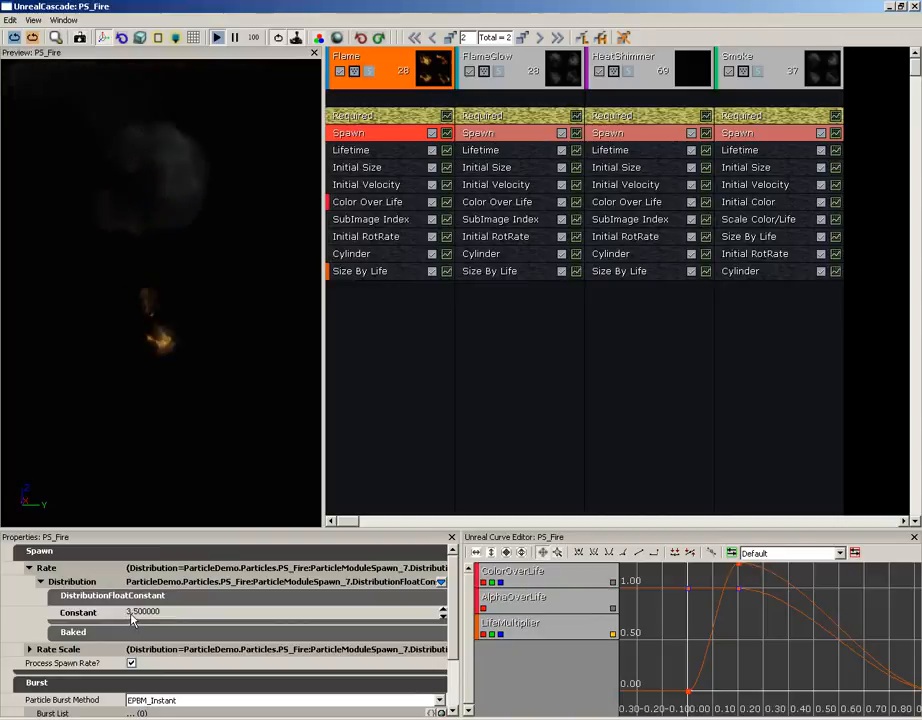
{"action": "left_click", "coordinate": [434, 40]}
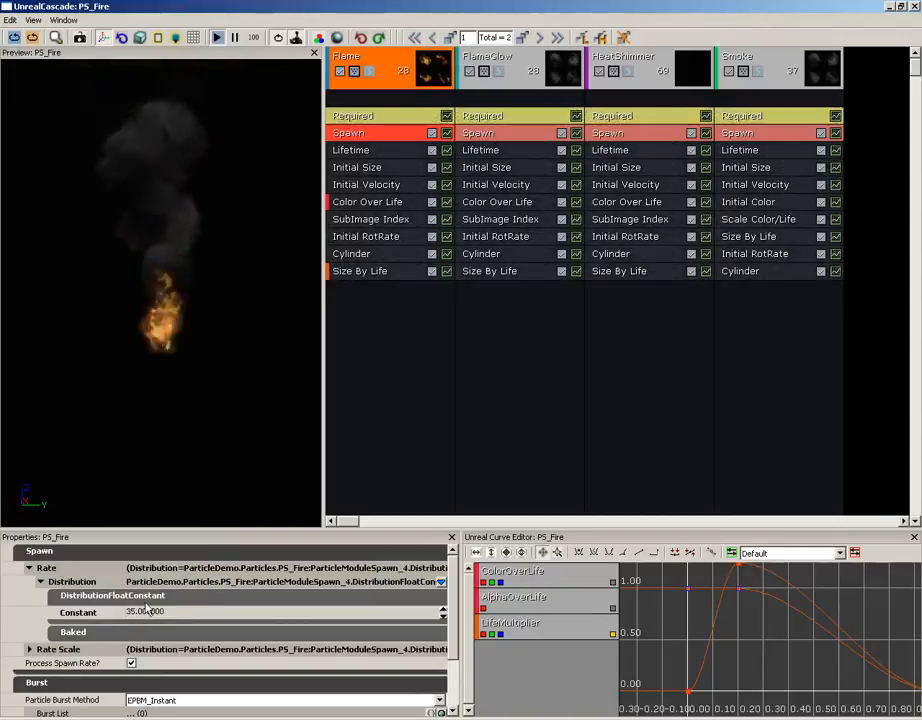
{"action": "left_click", "coordinate": [540, 38]}
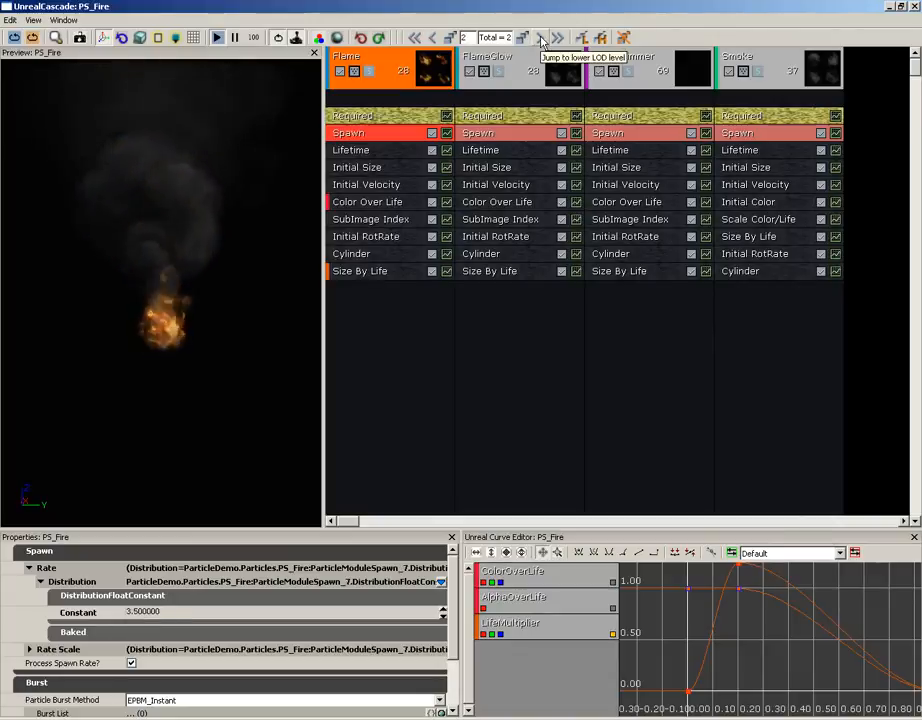
{"action": "left_click", "coordinate": [434, 38]}
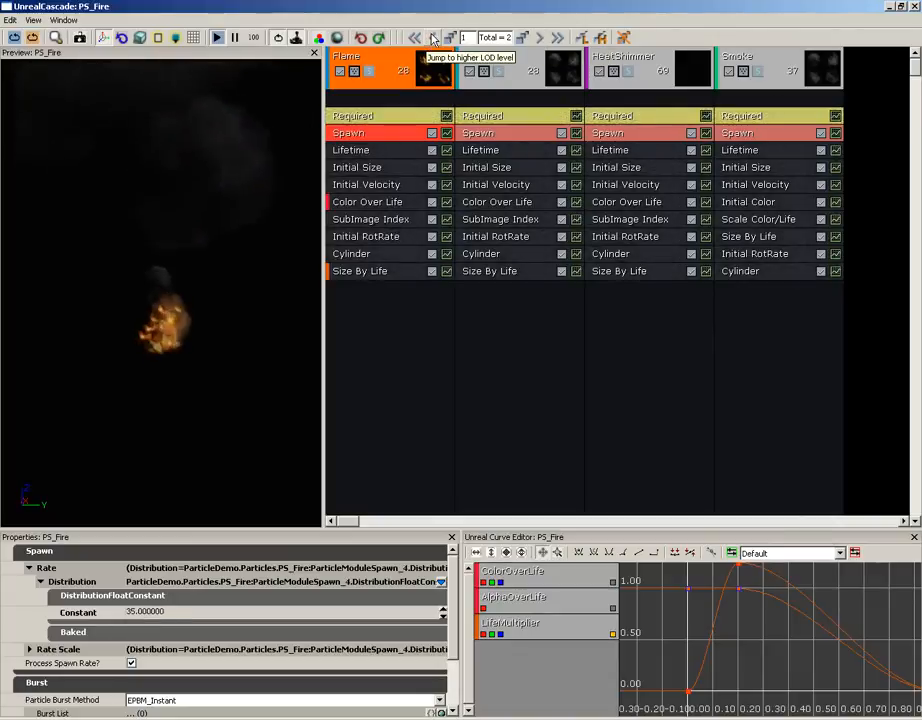
{"action": "left_click", "coordinate": [545, 40]}
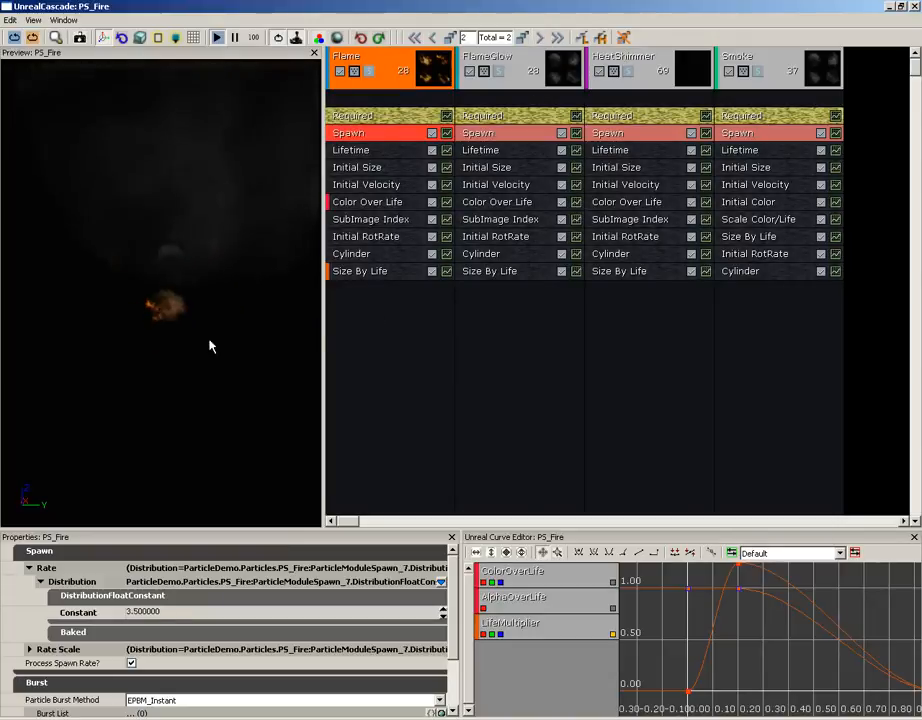
Set the Flame emitter's LOD 2 spawn rate constant to 10.
{"action": "left_click", "coordinate": [140, 612]}
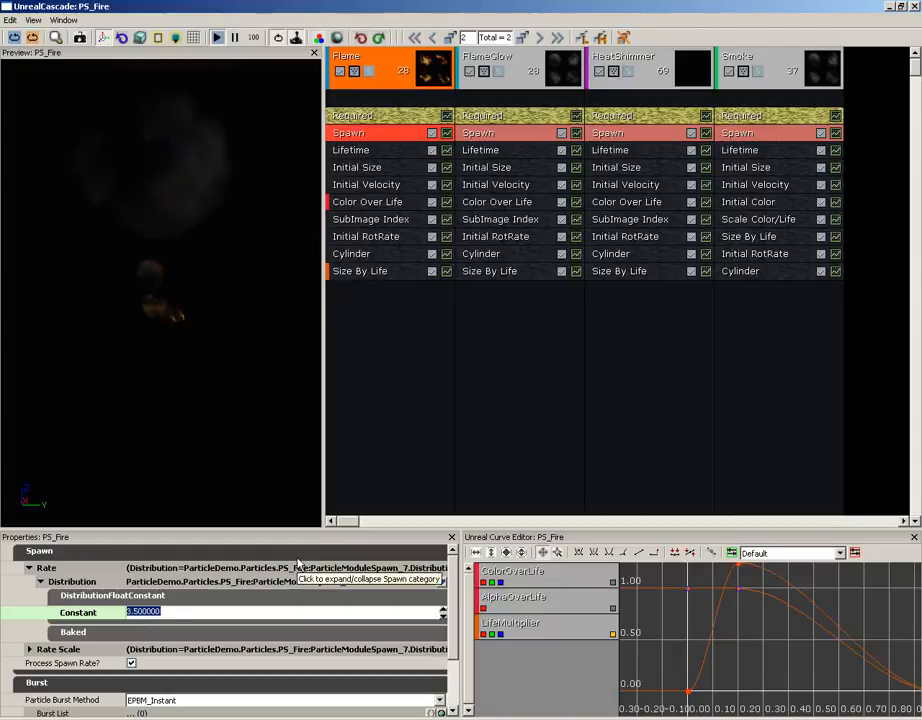
{"action": "type", "text": "10"}
{"action": "key", "text": "Return"}
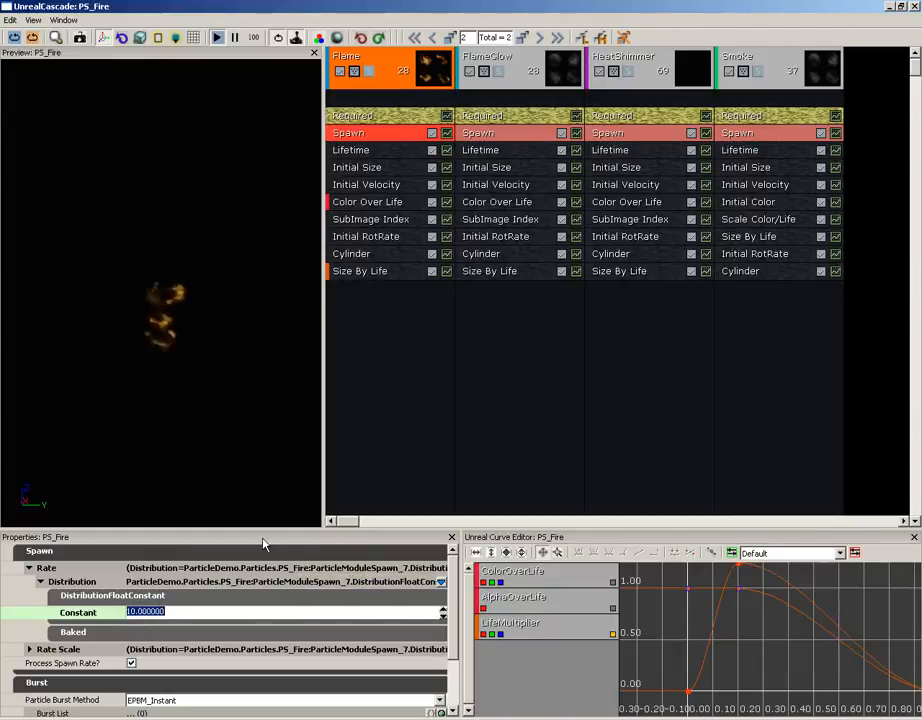
{"action": "left_click", "coordinate": [228, 276]}
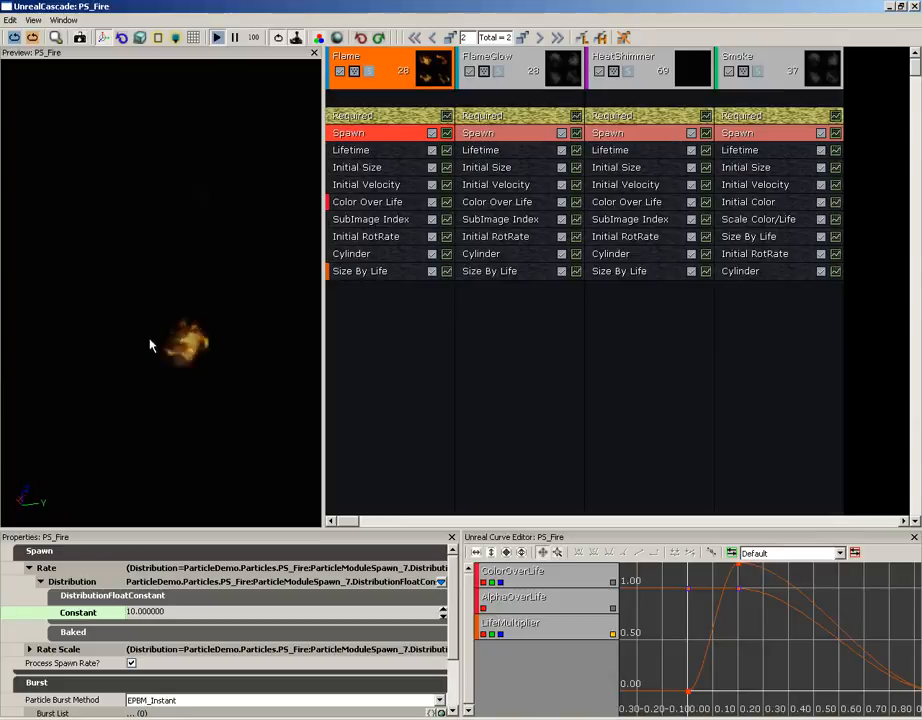
{"action": "left_click", "coordinate": [432, 37]}
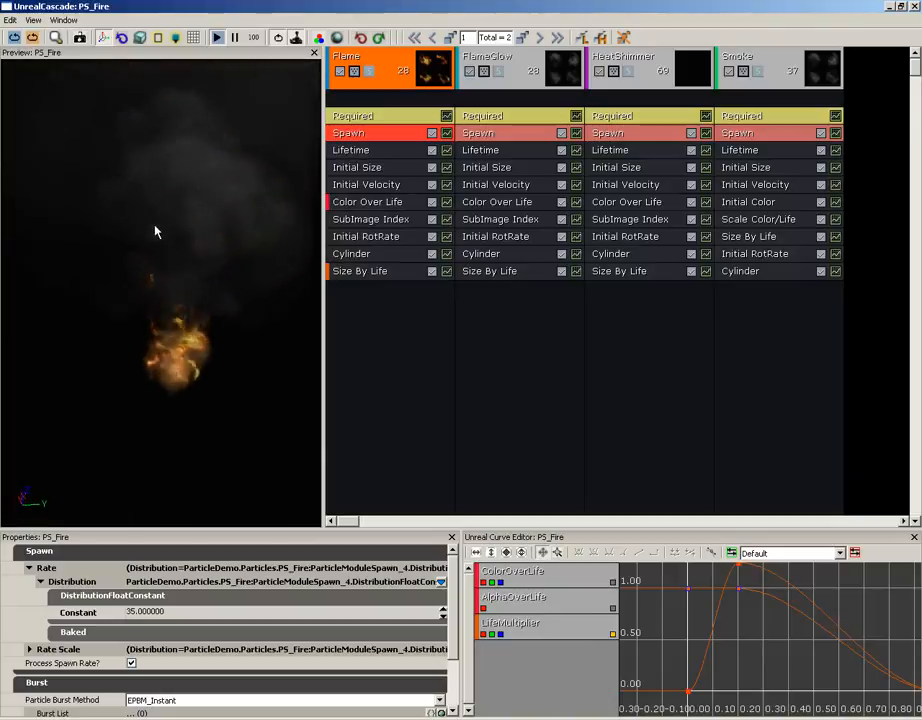
{"action": "left_click_drag", "start_coordinate": [184, 315], "coordinate": [179, 291]}
{"action": "mouse_move", "coordinate": [179, 297]}
{"action": "right_mouse_down"}
{"action": "mouse_move", "coordinate": [173, 434]}
{"action": "mouse_move", "coordinate": [169, 307]}
{"action": "right_mouse_up"}
{"action": "middle_click_drag", "start_coordinate": [168, 300], "coordinate": [136, 268]}
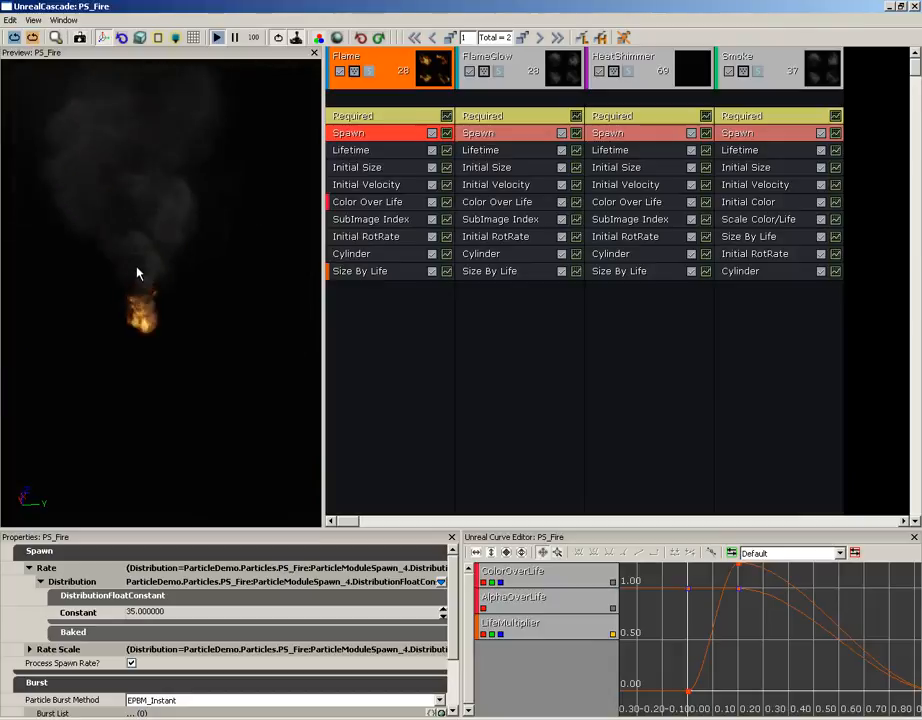
{"action": "left_click", "coordinate": [540, 38]}
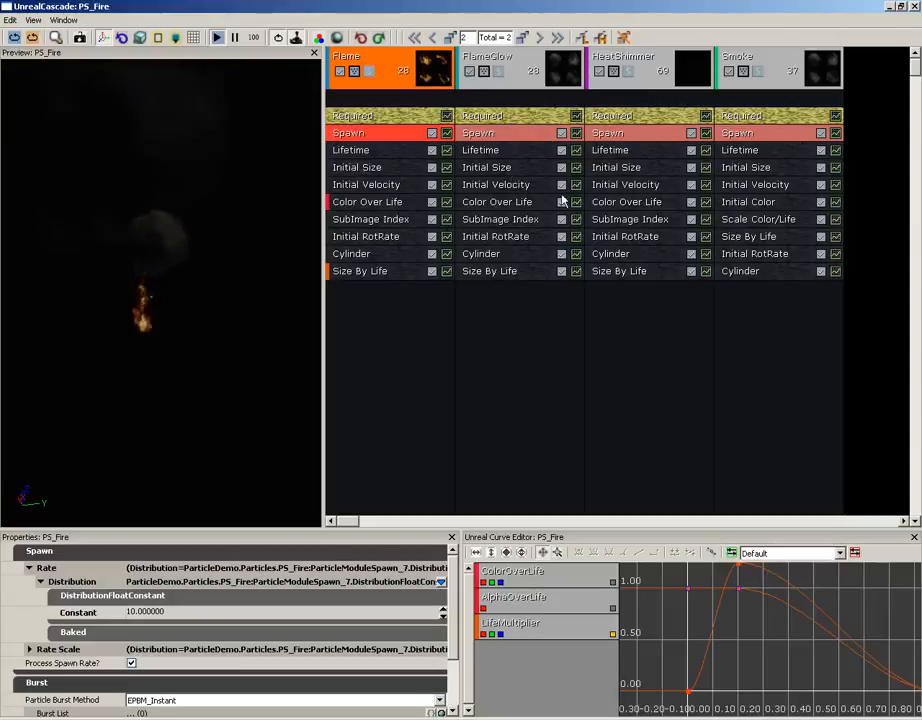
Check FlameGlow Lifetime's LOD duplicate options and cancel without choosing.
{"action": "left_click", "coordinate": [495, 152]}
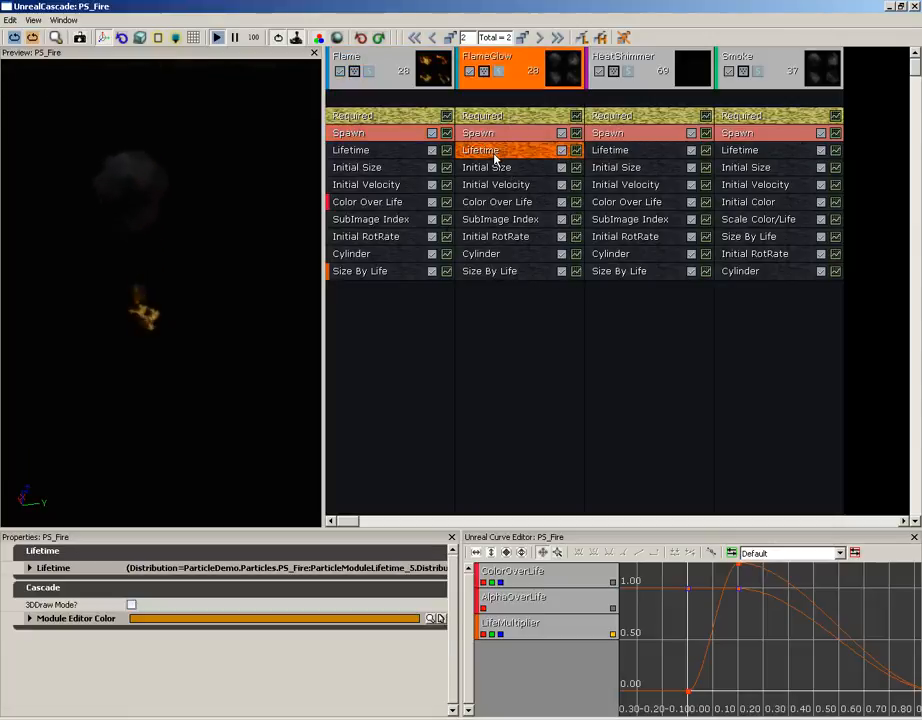
{"action": "right_click", "coordinate": [502, 156]}
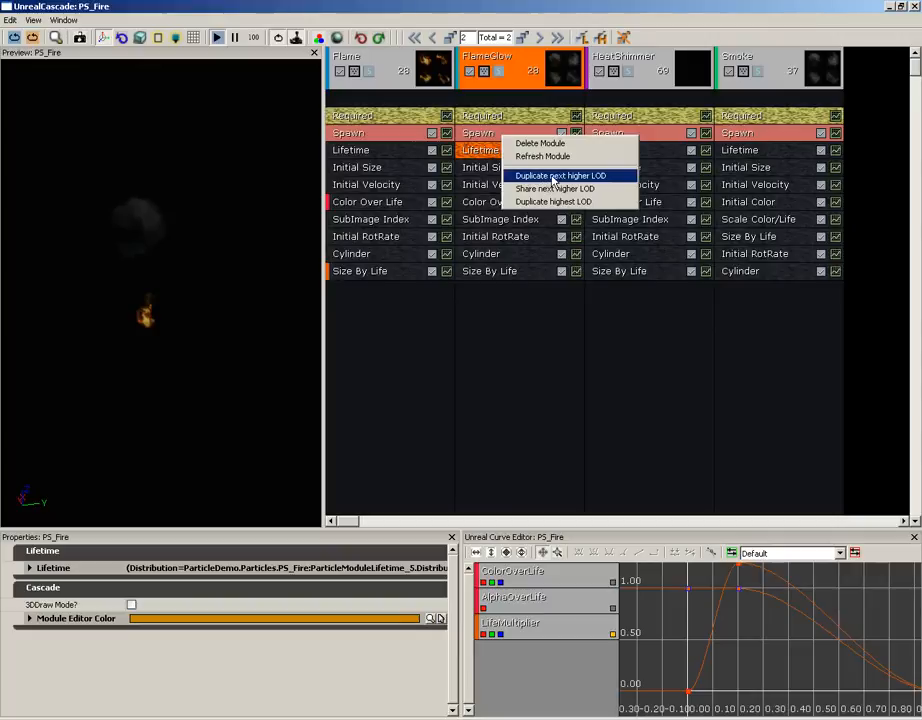
{"action": "left_click", "coordinate": [475, 159]}
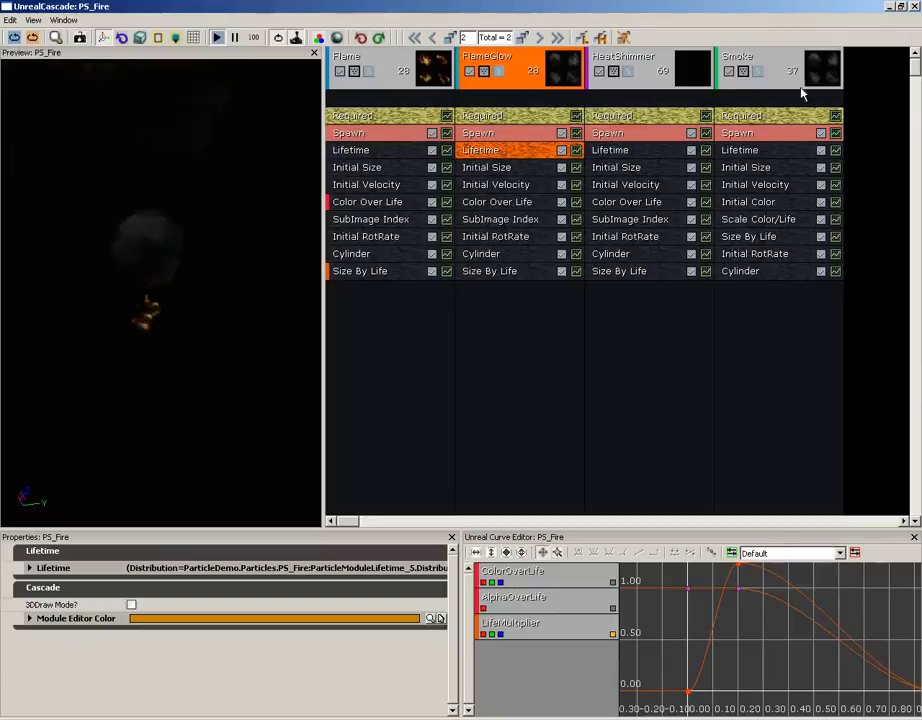
Check Flame Color Over Life's LOD options, cancel, and reselect the Color Over Life module.
{"action": "right_click", "coordinate": [367, 208]}
{"action": "left_click", "coordinate": [352, 207]}
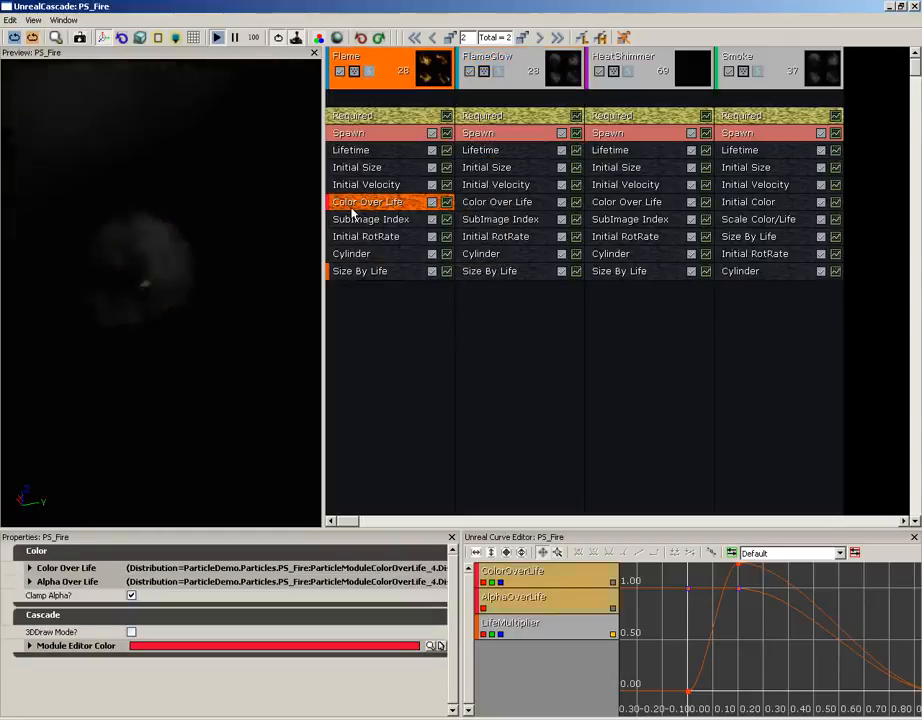
{"action": "right_click", "coordinate": [364, 208]}
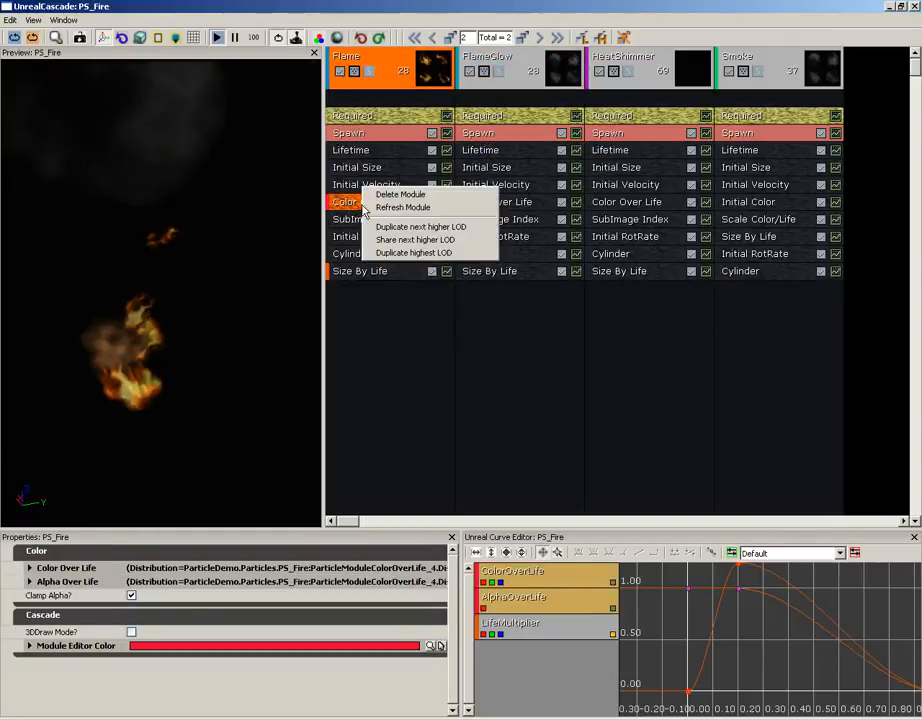
{"action": "left_click", "coordinate": [447, 228]}
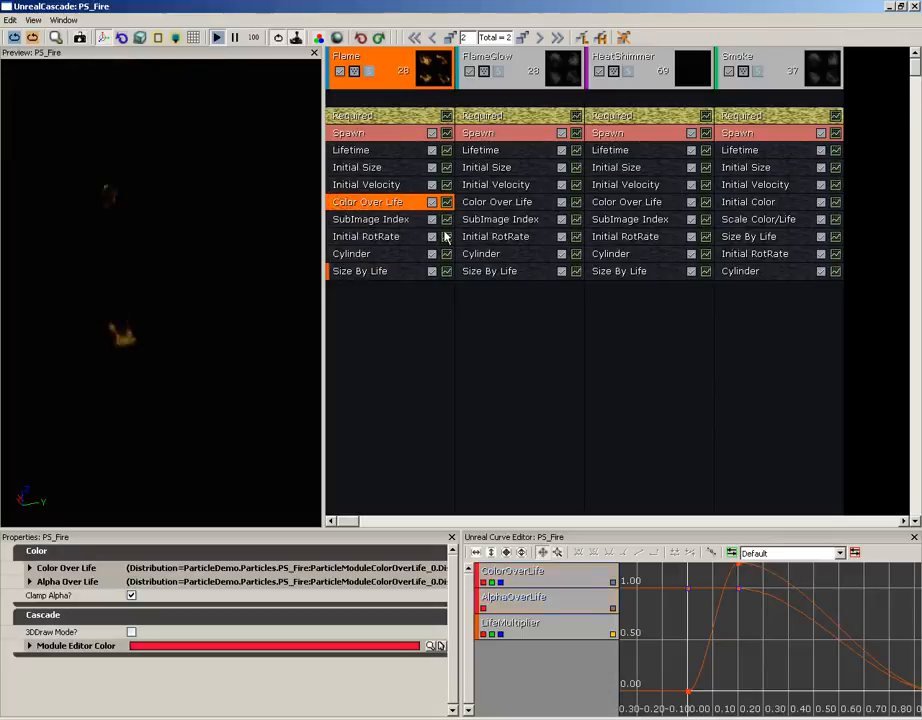
{"action": "left_click", "coordinate": [385, 187]}
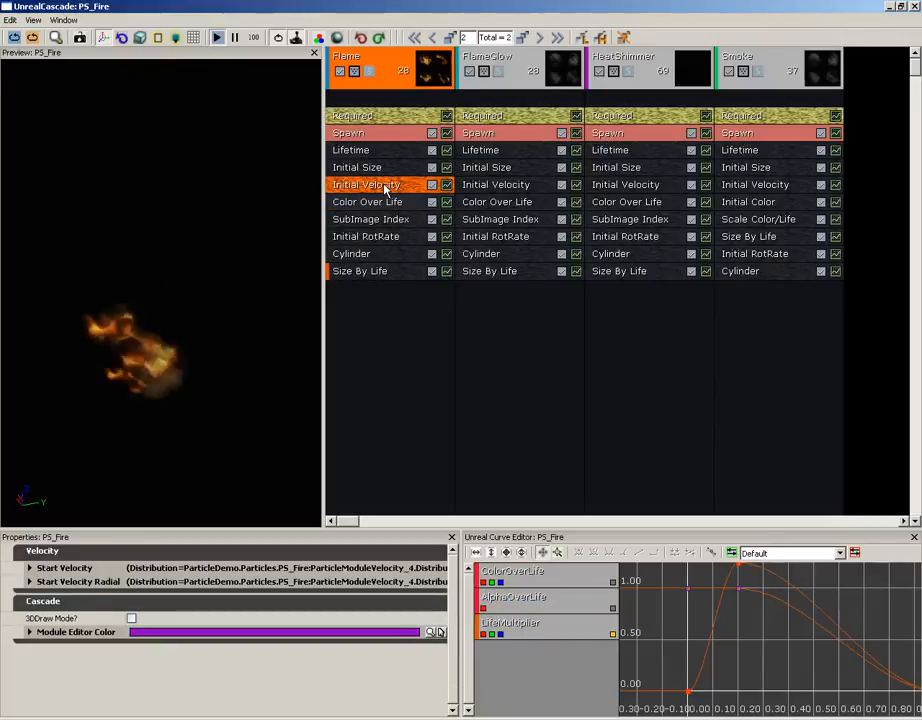
{"action": "left_click", "coordinate": [390, 201]}
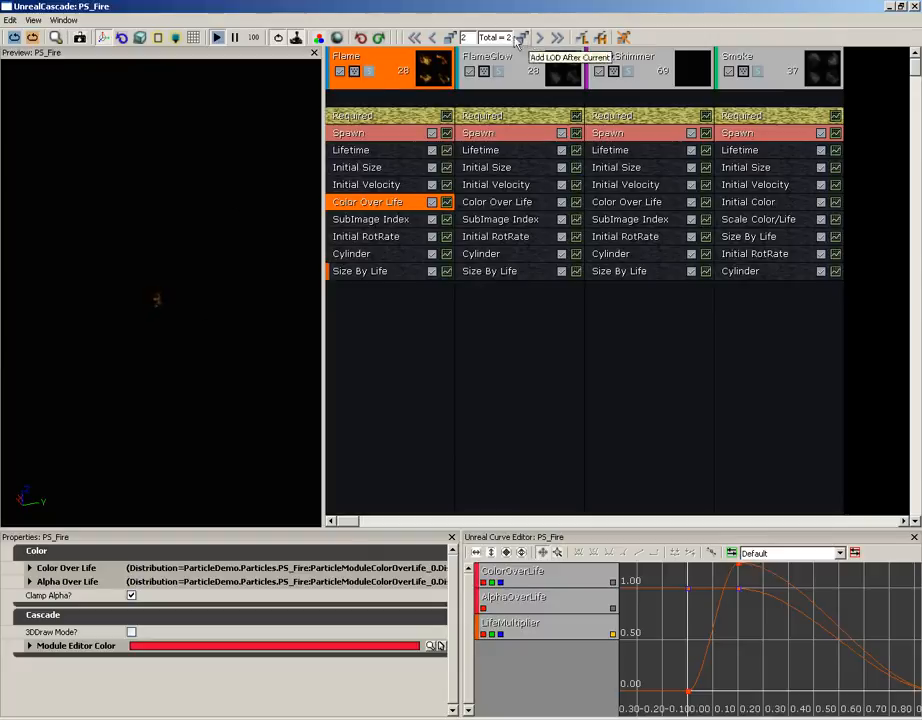
Jump to LOD level 1 and deselect modules so PS_Fire's system properties, including LOD, show.
{"action": "left_click", "coordinate": [433, 38]}
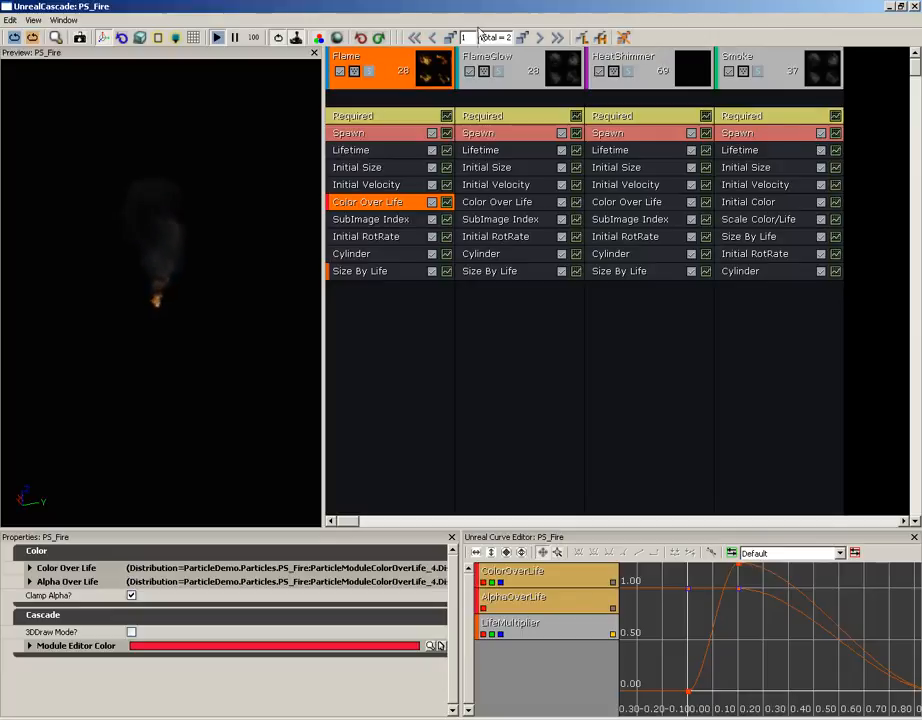
{"action": "left_click", "coordinate": [874, 209]}
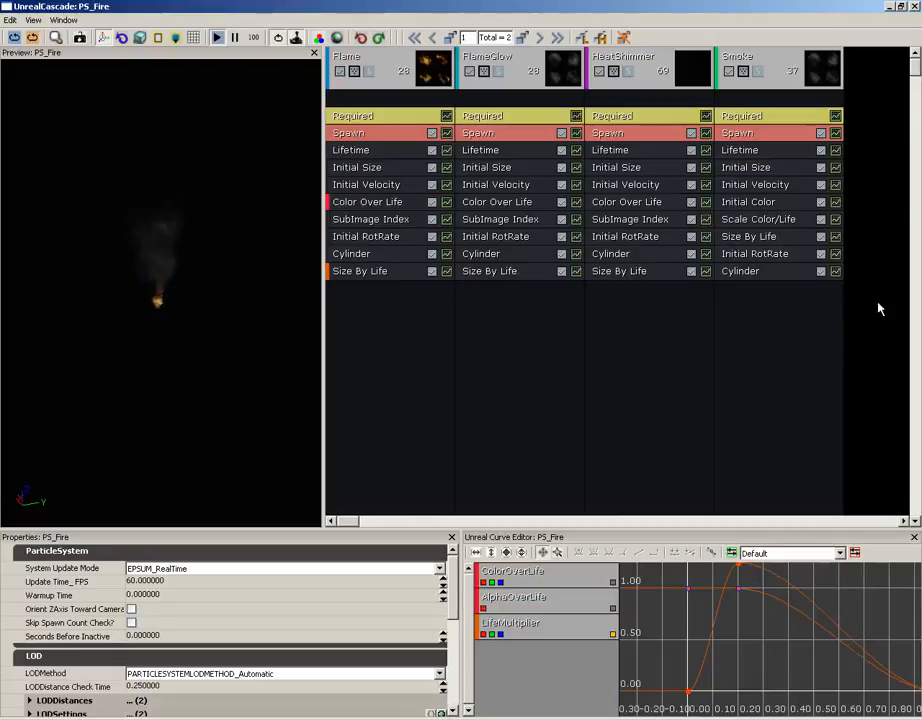
Expand the LODDistances list, check entries [0] and [1], and zoom the preview closer to the fire.
{"action": "left_click_drag", "start_coordinate": [448, 579], "coordinate": [448, 610]}
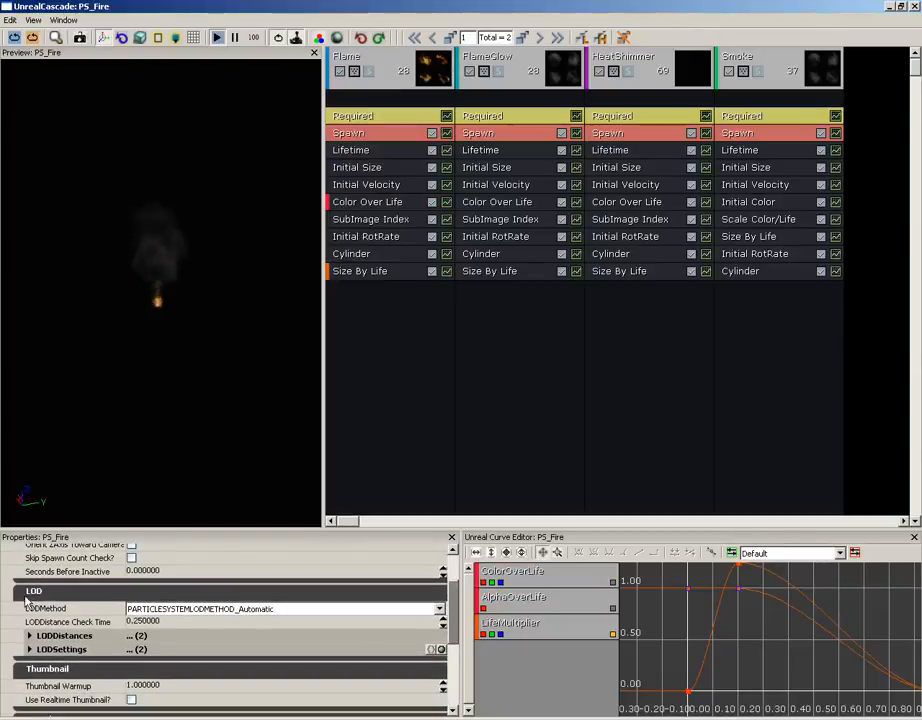
{"action": "left_click", "coordinate": [33, 636]}
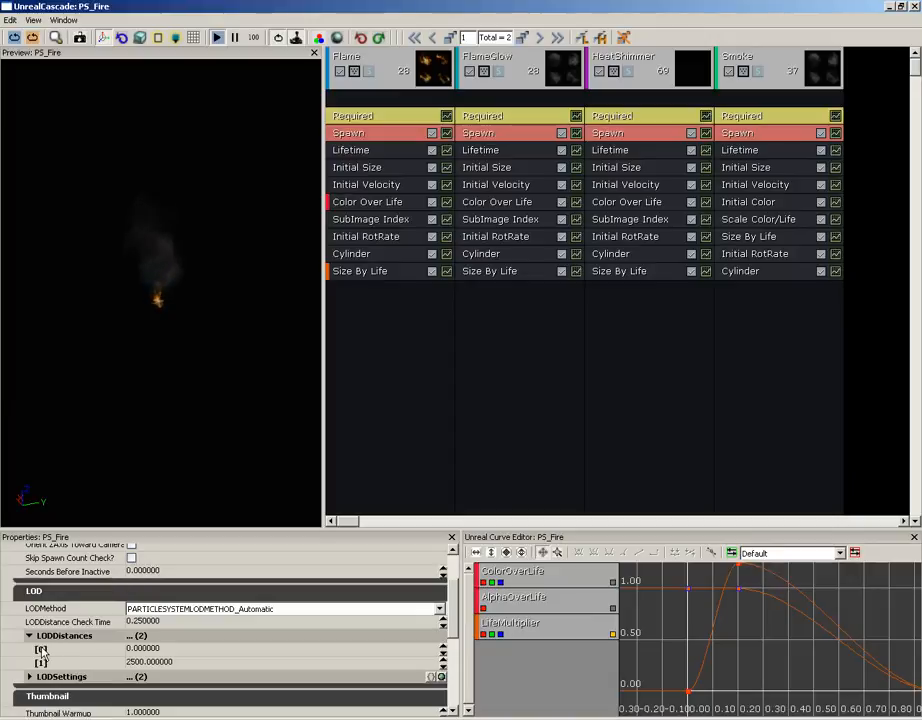
{"action": "left_click", "coordinate": [150, 649]}
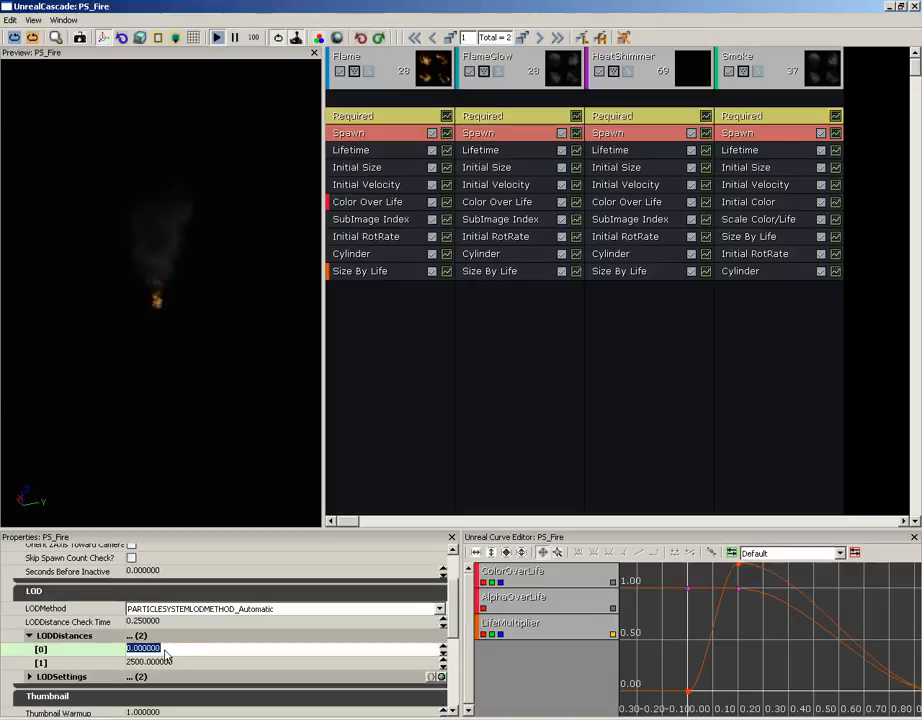
{"action": "right_click_drag", "start_coordinate": [212, 358], "coordinate": [204, 124]}
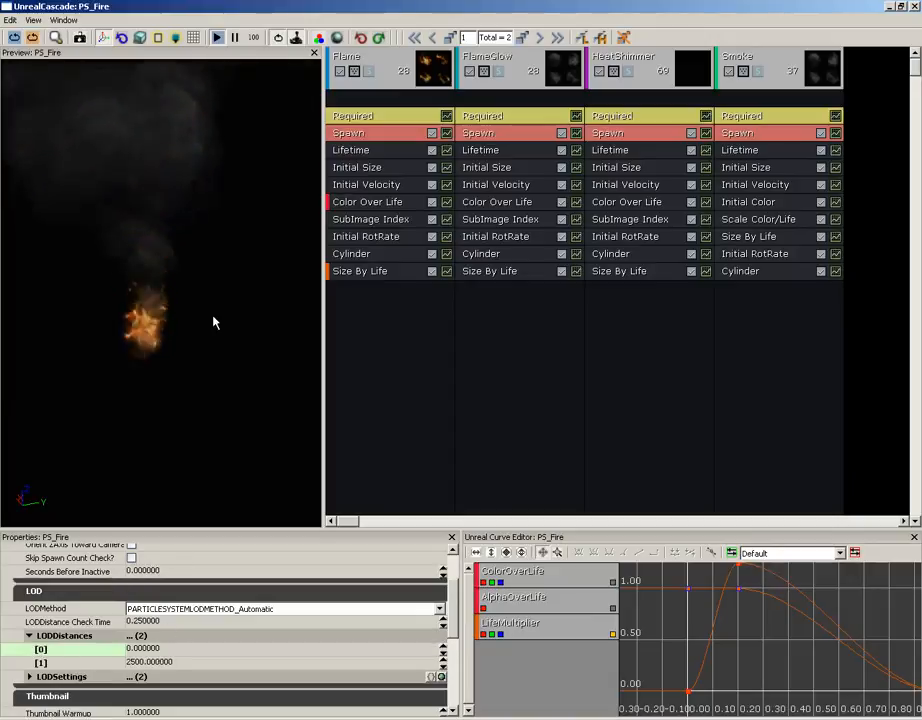
{"action": "left_click", "coordinate": [176, 662]}
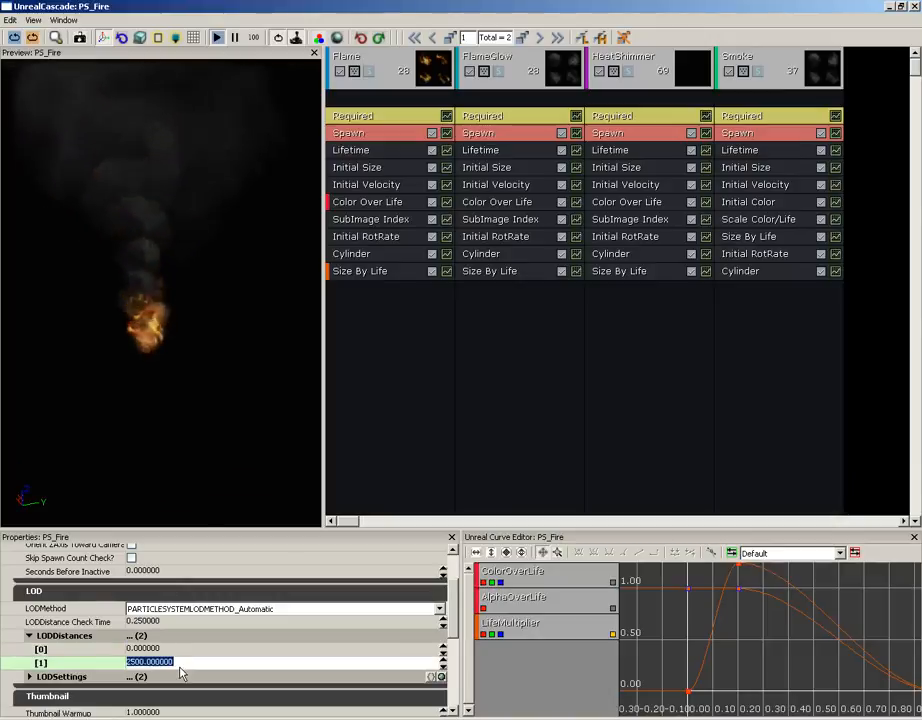
Switch to LOD level 2 and set LODDistances [1] to 512, then back to 2500.
{"action": "mouse_move", "coordinate": [200, 637]}
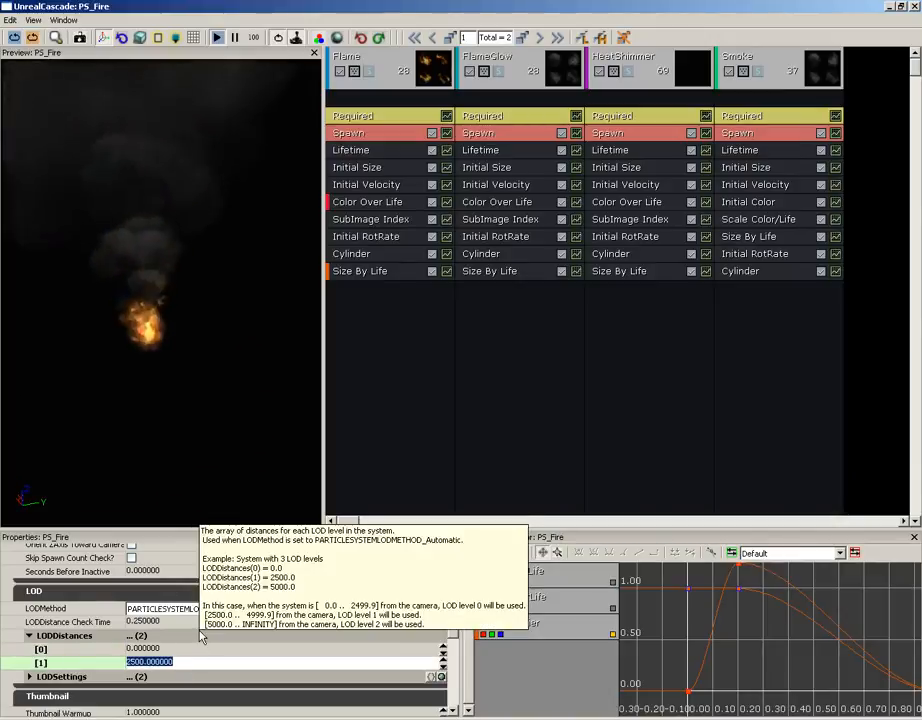
{"action": "left_click", "coordinate": [539, 38]}
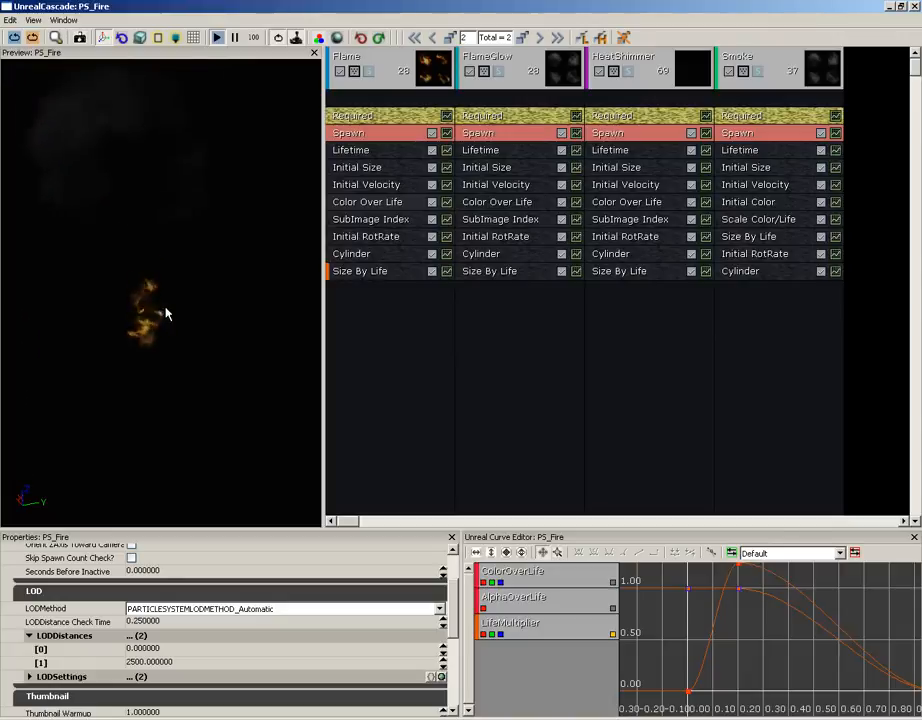
{"action": "left_click", "coordinate": [175, 662]}
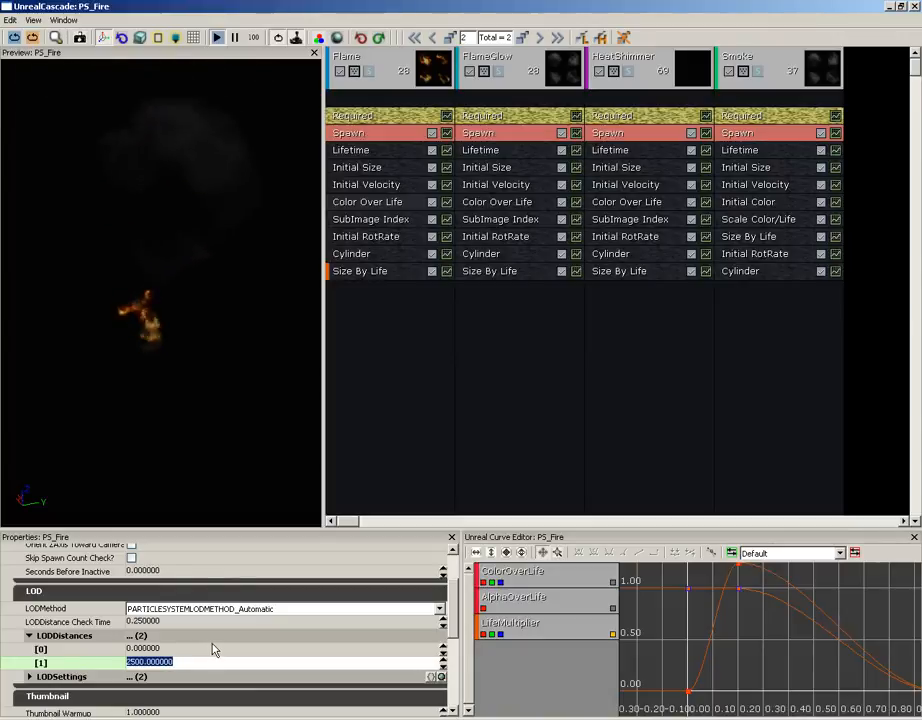
{"action": "type", "text": "512"}
{"action": "key", "text": "Return"}
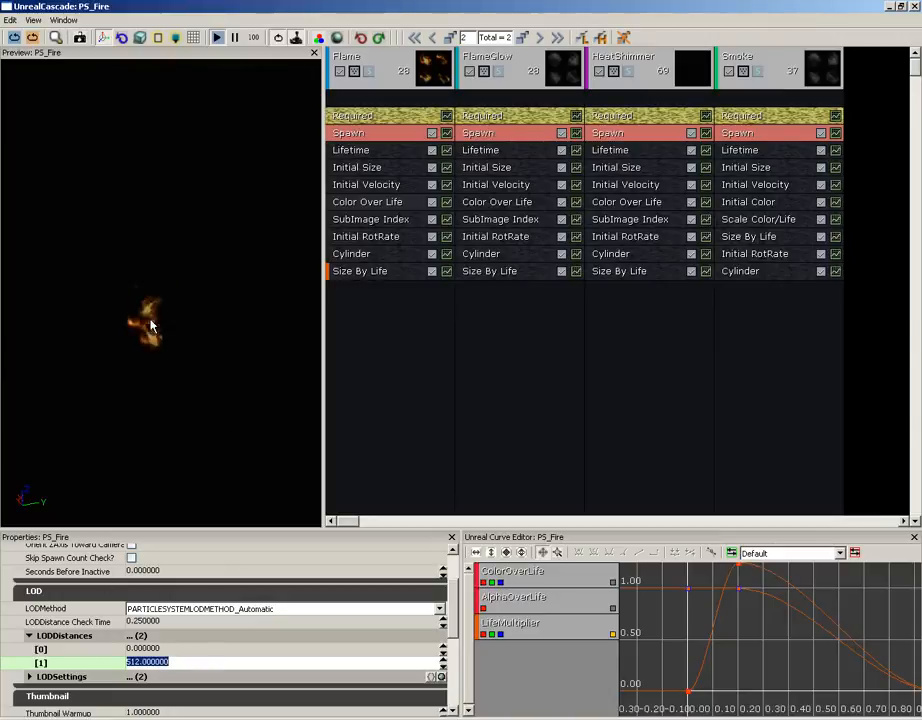
{"action": "left_click", "coordinate": [183, 664]}
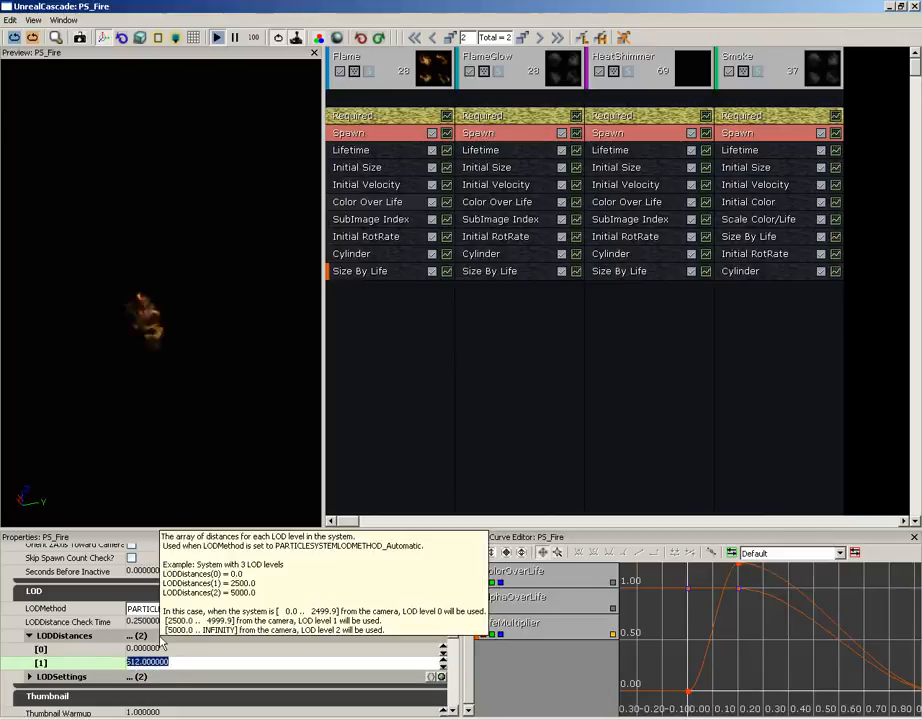
{"action": "type", "text": "250"}
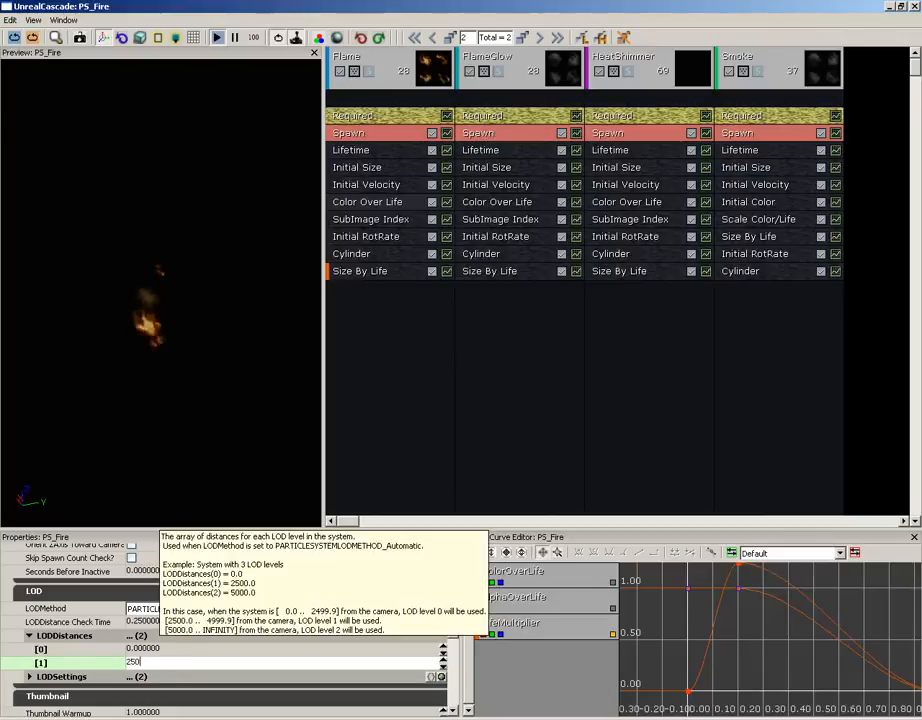
{"action": "type", "text": "0"}
{"action": "key", "text": "Return"}
{"action": "left_click", "coordinate": [280, 390]}
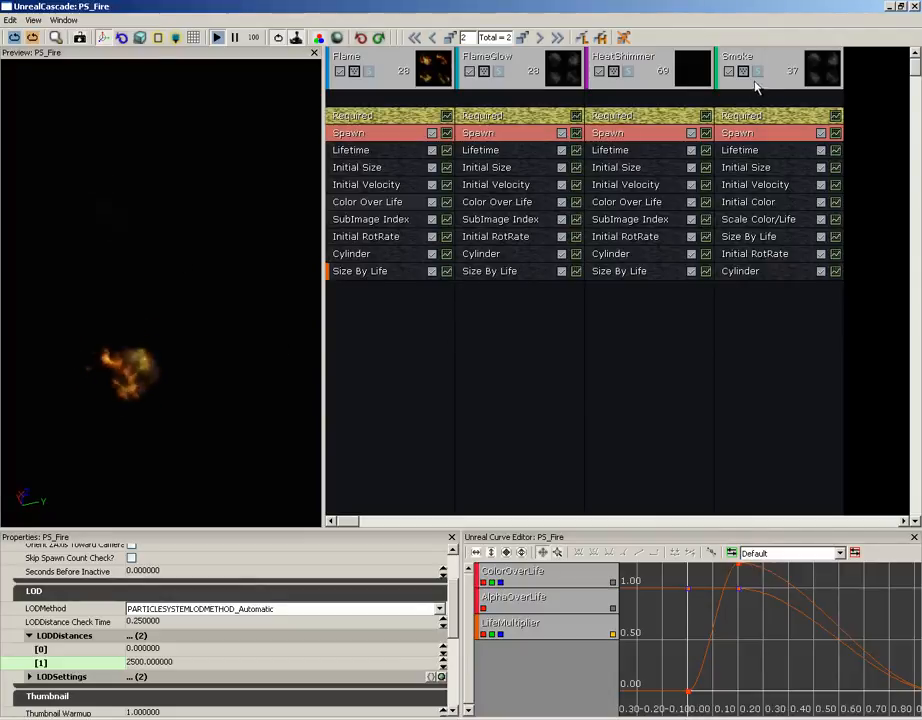
Return to LOD level 1, view FlameGlow's add-module menu without adding anything, then select the Flame emitter.
{"action": "left_click", "coordinate": [453, 38]}
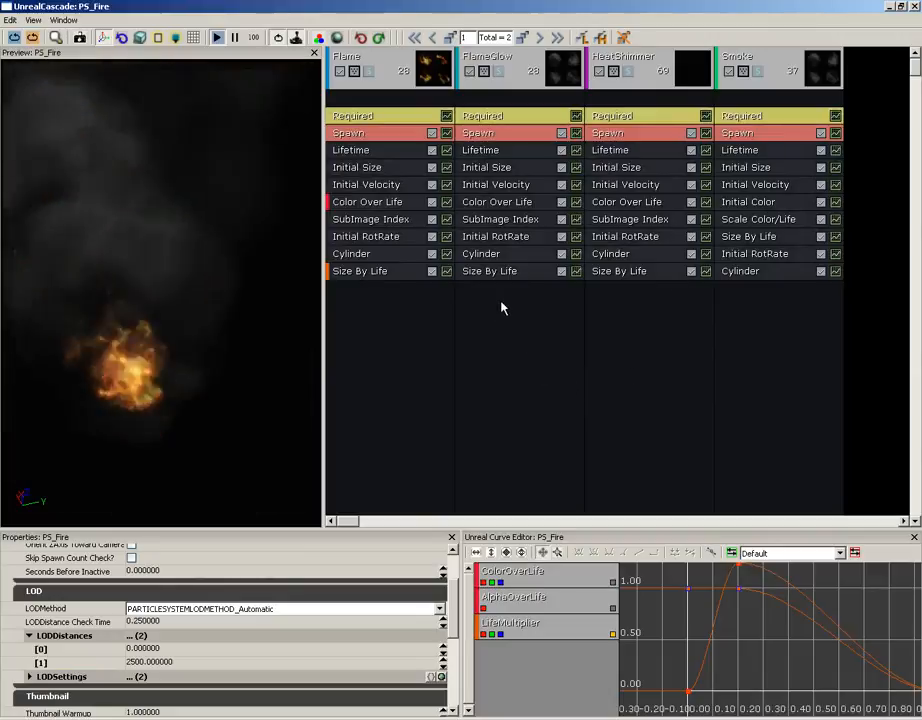
{"action": "left_click", "coordinate": [501, 303]}
{"action": "right_click", "coordinate": [502, 286]}
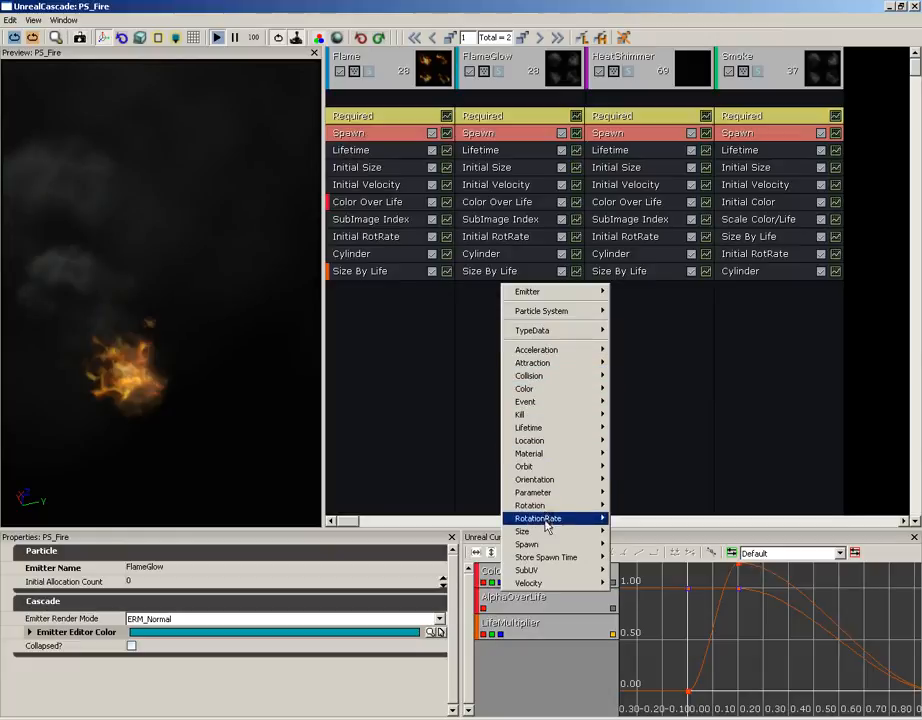
{"action": "left_click", "coordinate": [437, 427]}
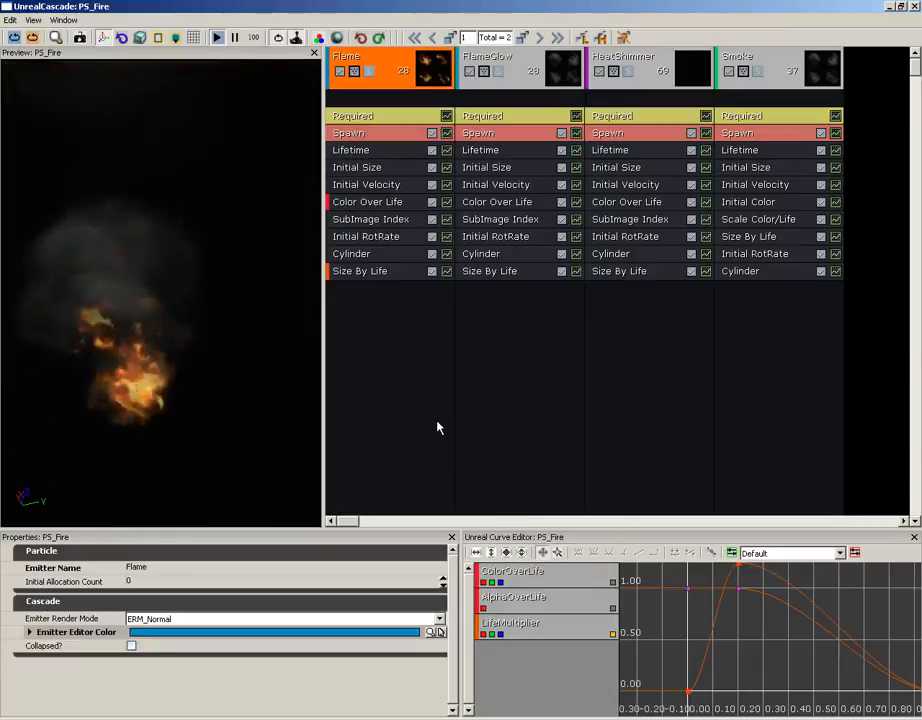